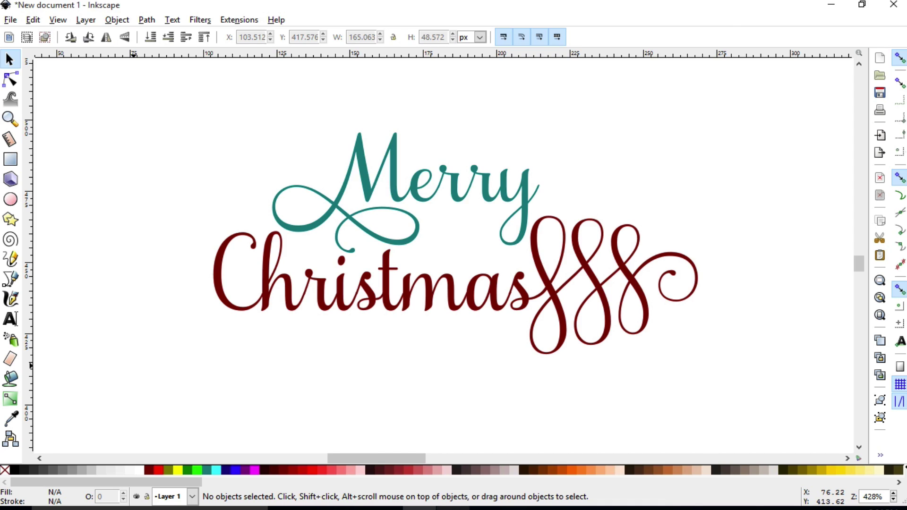
In BabelMap, show the Latin character grid in the single font Script MT Bold
left_click(452, 508)
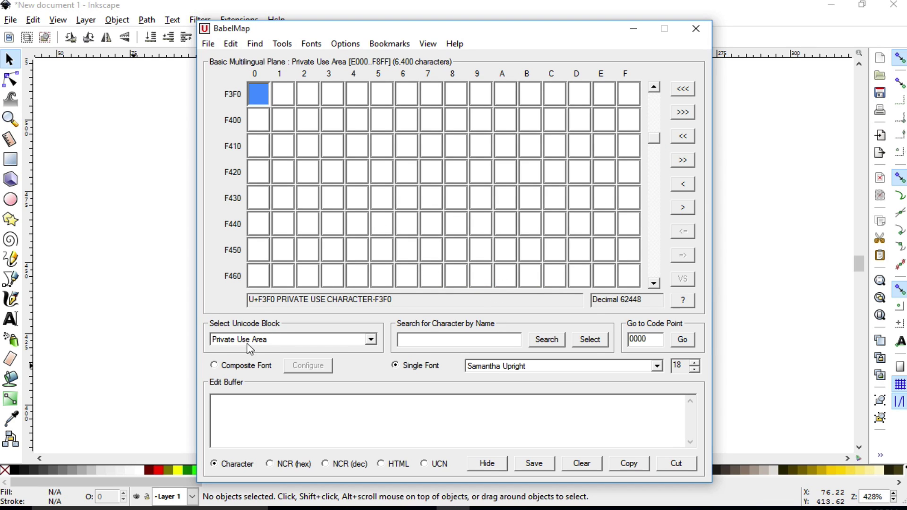
left_click(396, 366)
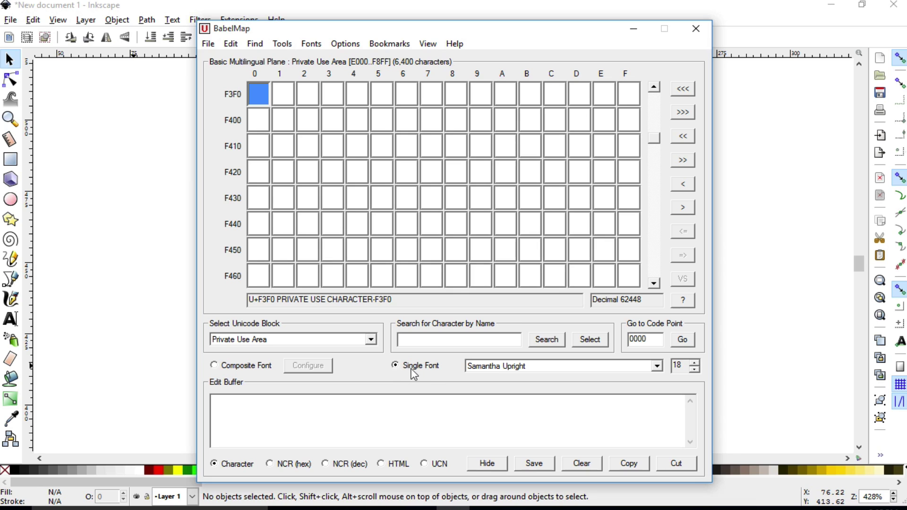
left_click(657, 366)
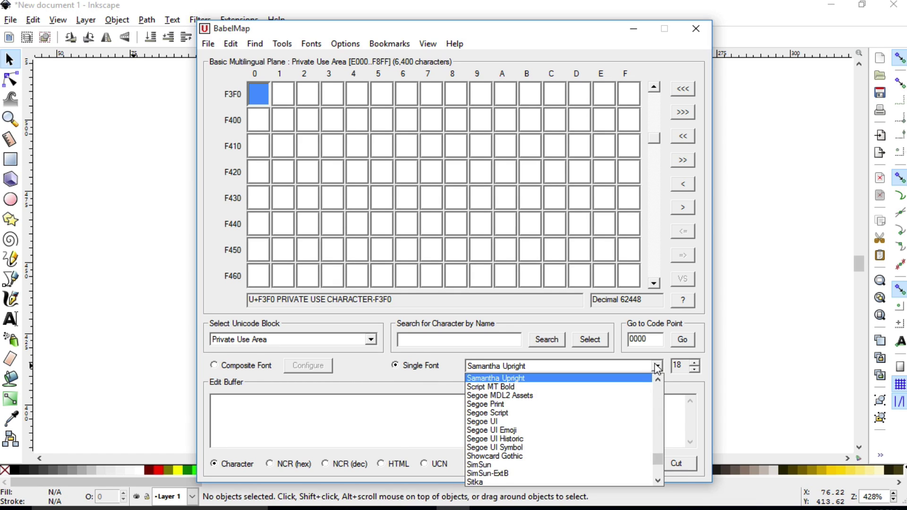
left_click(597, 387)
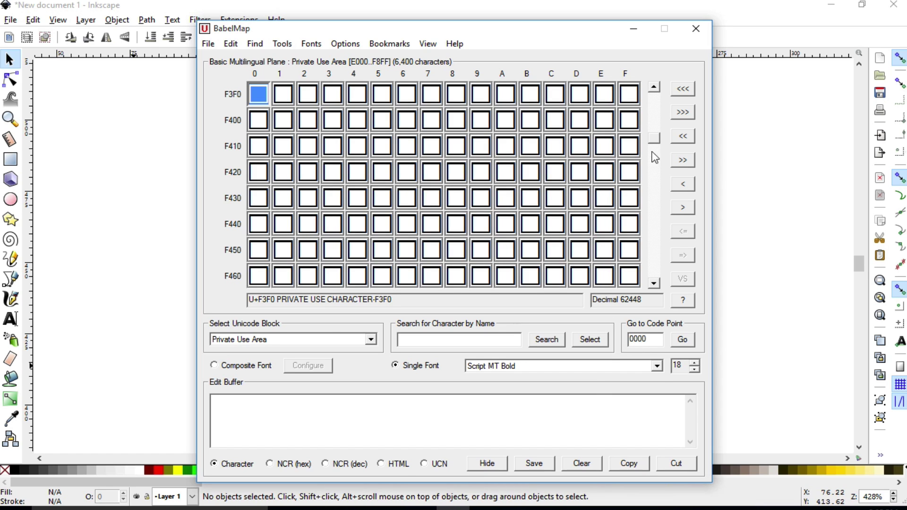
left_click_drag(654, 138, 654, 93)
scroll(532, 206, "down", 3)
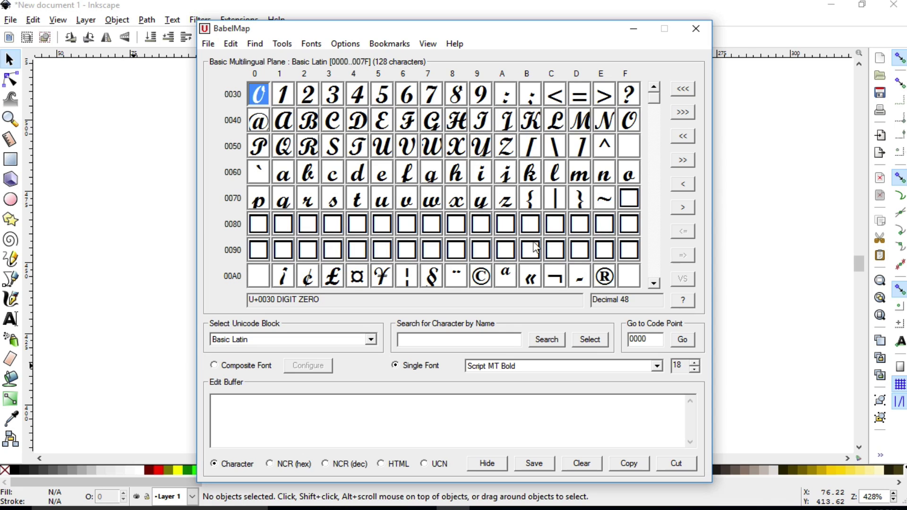
scroll(513, 230, "down", 2)
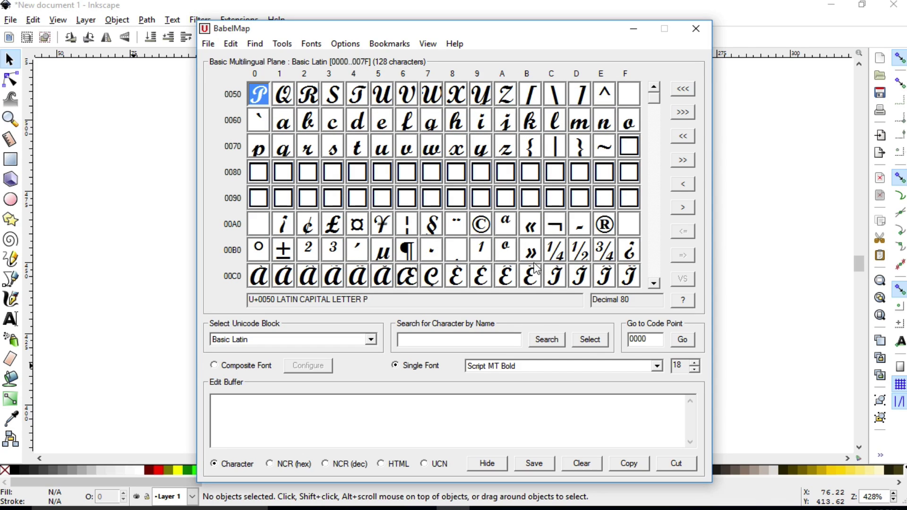
scroll(617, 250, "down", 4)
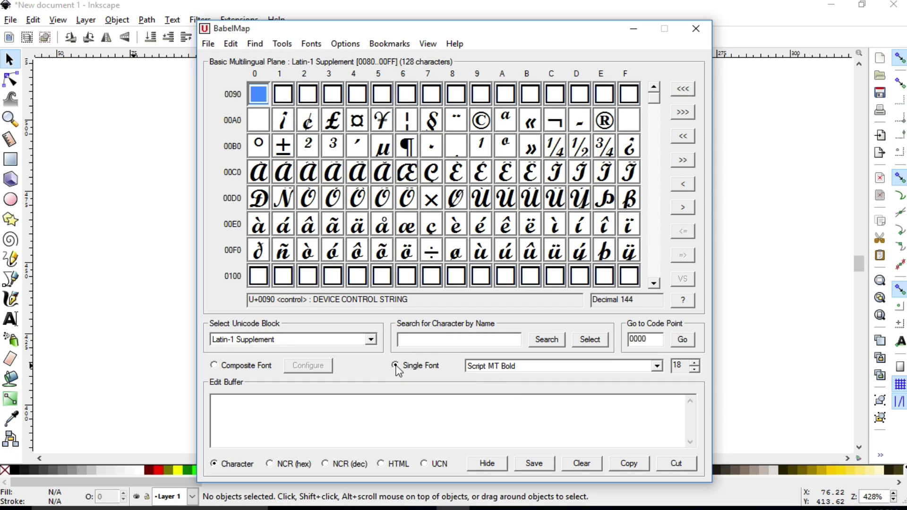
Switch BabelMap's display font to Samantha Upright
left_click(658, 366)
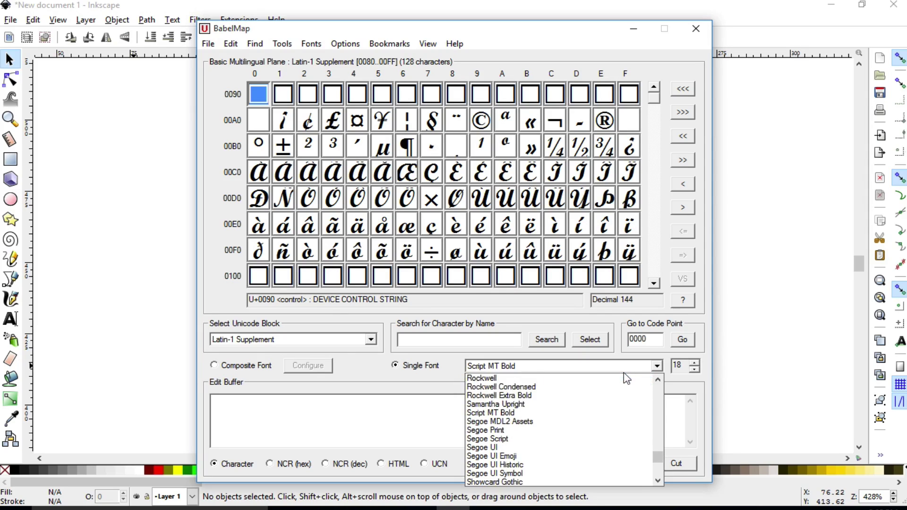
left_click(605, 408)
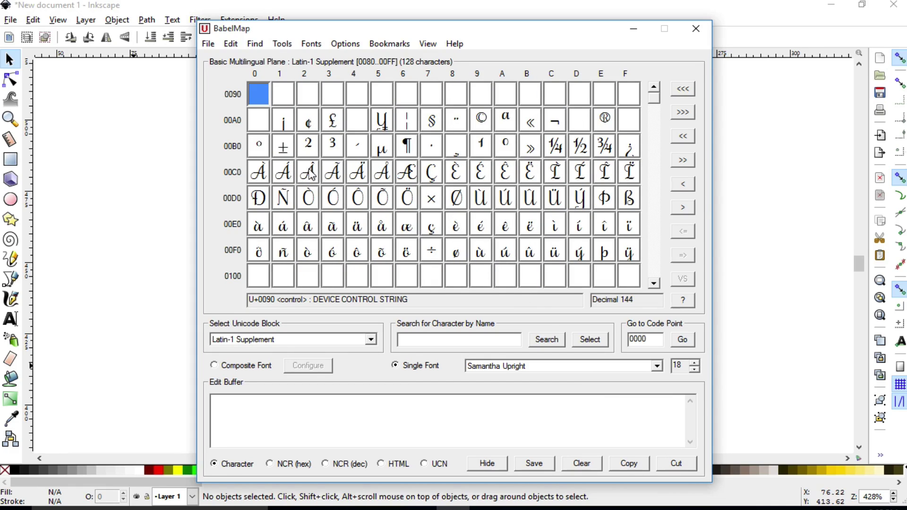
scroll(441, 186, "down", 4)
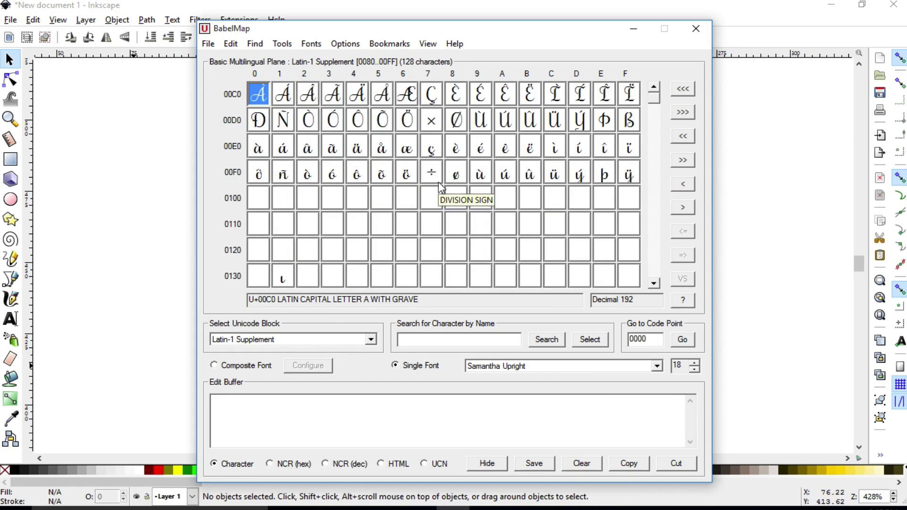
scroll(442, 186, "down", 17)
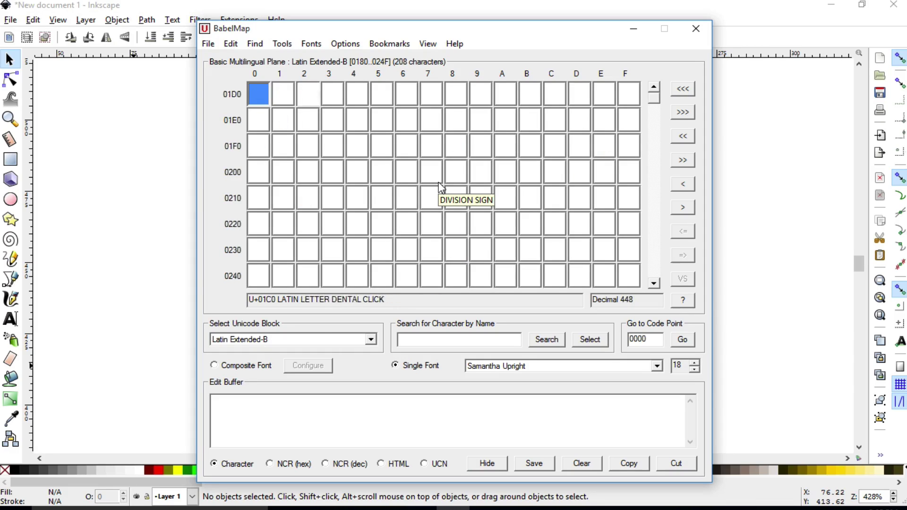
scroll(441, 187, "down", 20)
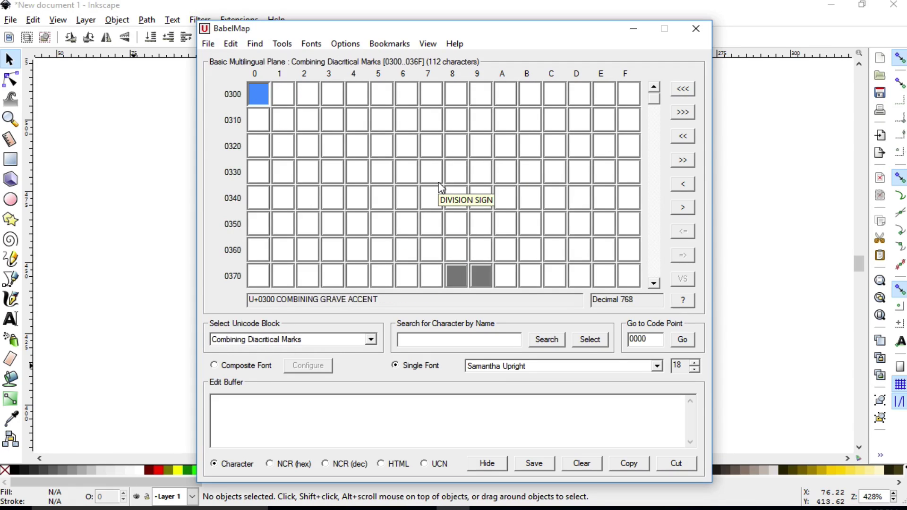
scroll(442, 186, "down", 13)
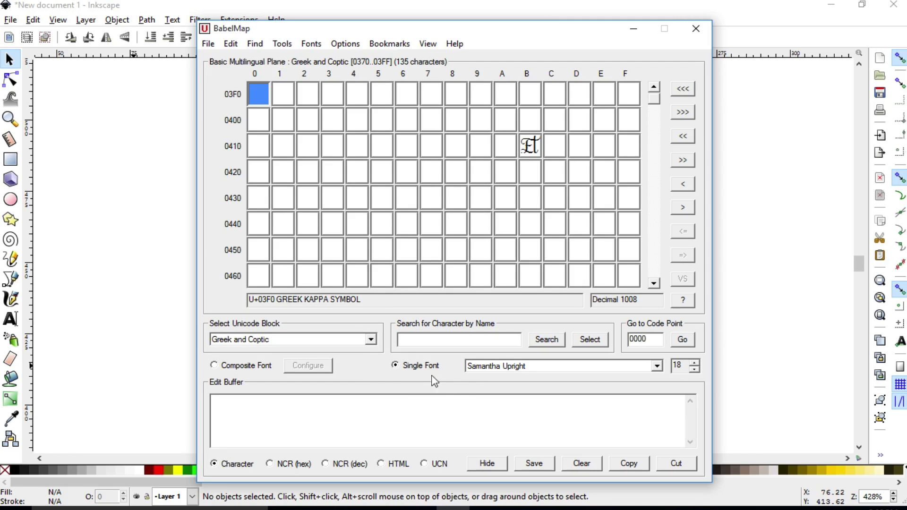
Pick the Private Use Area Unicode block to reveal the alternate glyphs
left_click(372, 340)
scroll(326, 387, "down", 3)
scroll(321, 383, "down", 18)
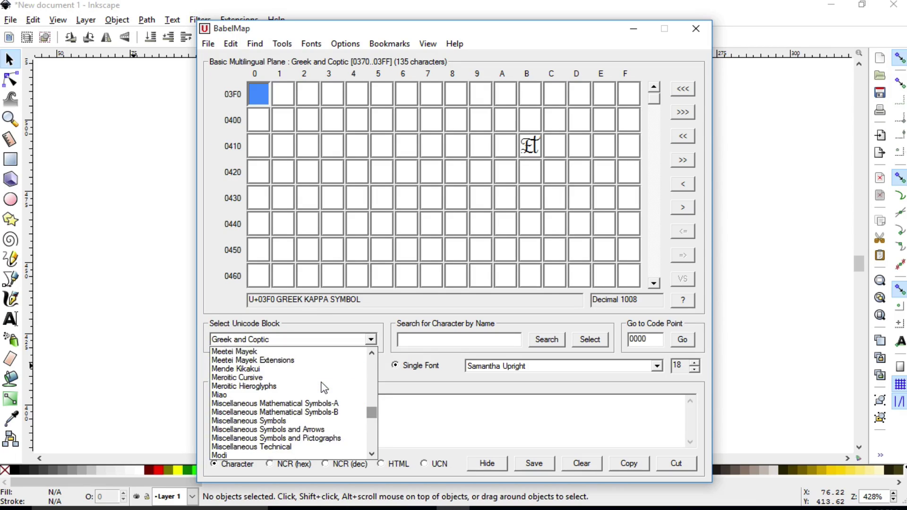
scroll(309, 392, "down", 15)
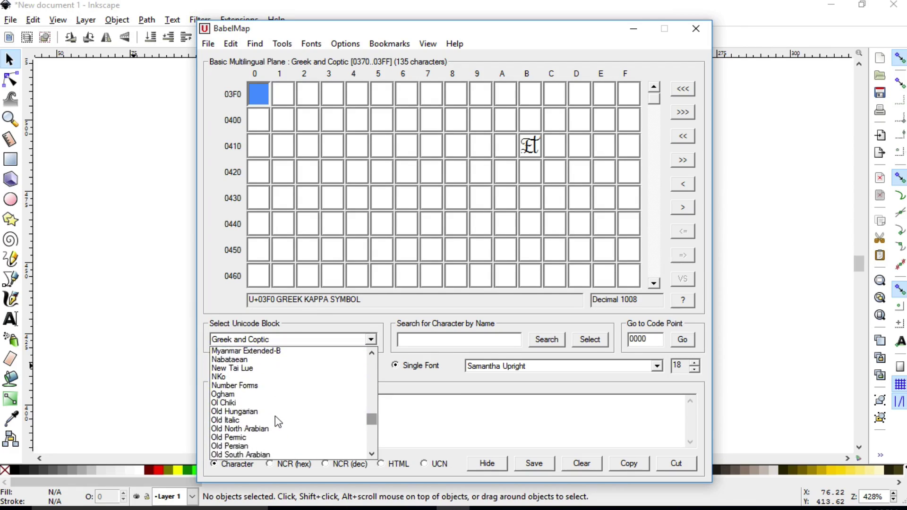
scroll(278, 420, "down", 1)
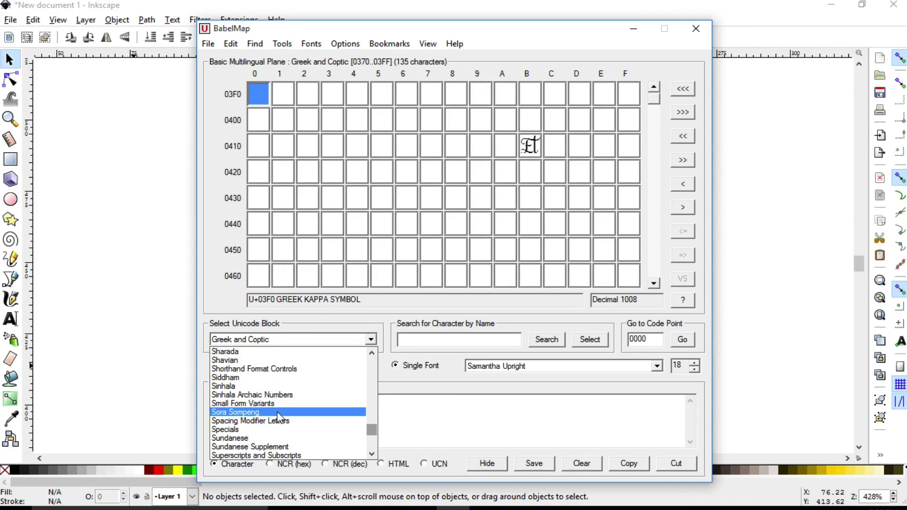
key("p")
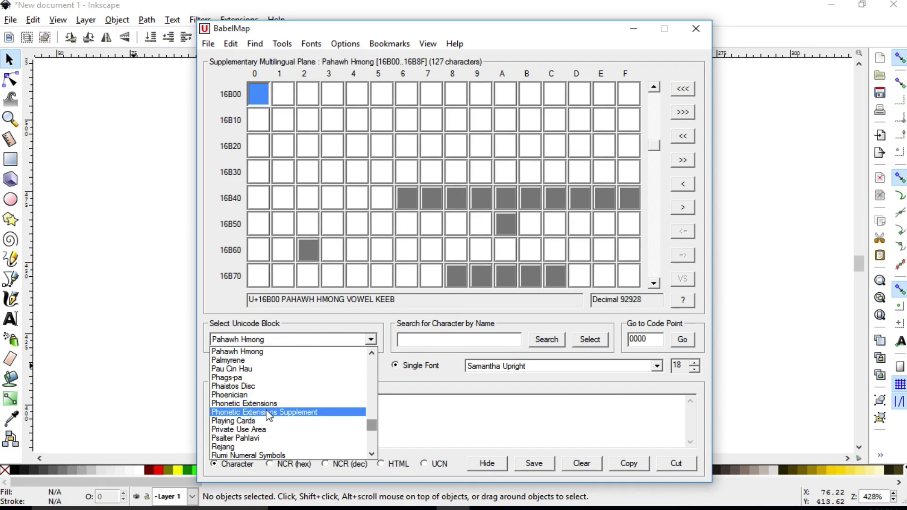
scroll(265, 416, "down", 1)
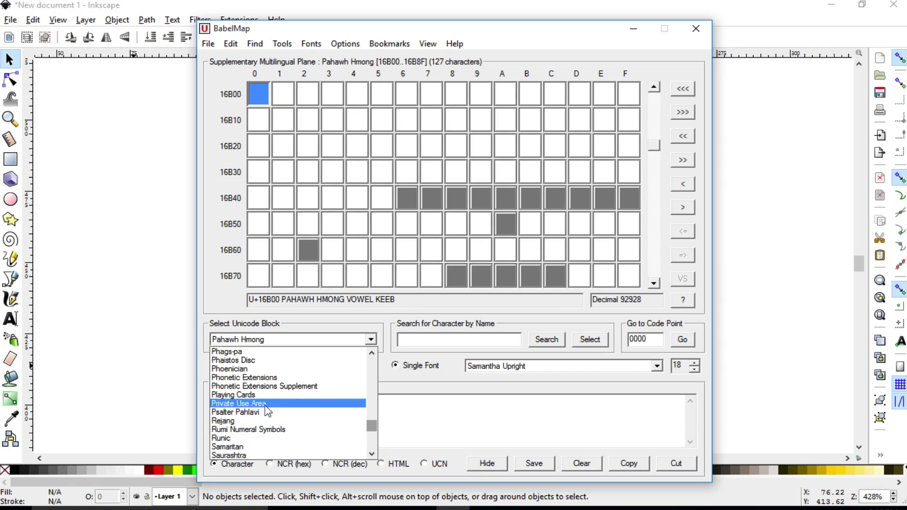
left_click(265, 404)
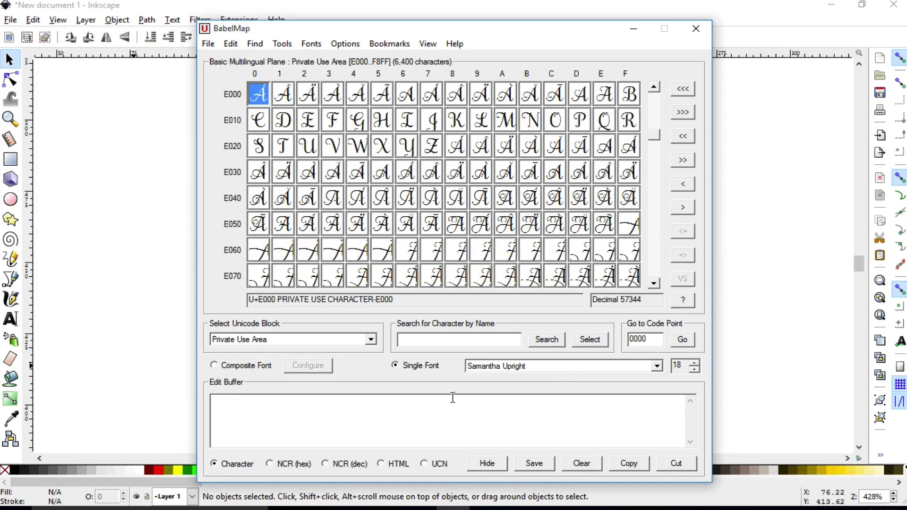
Type 'Merry Christmas' in the edit buffer and replace its M with the flourished glyph E266
left_click(402, 414)
type("Merry Chris")
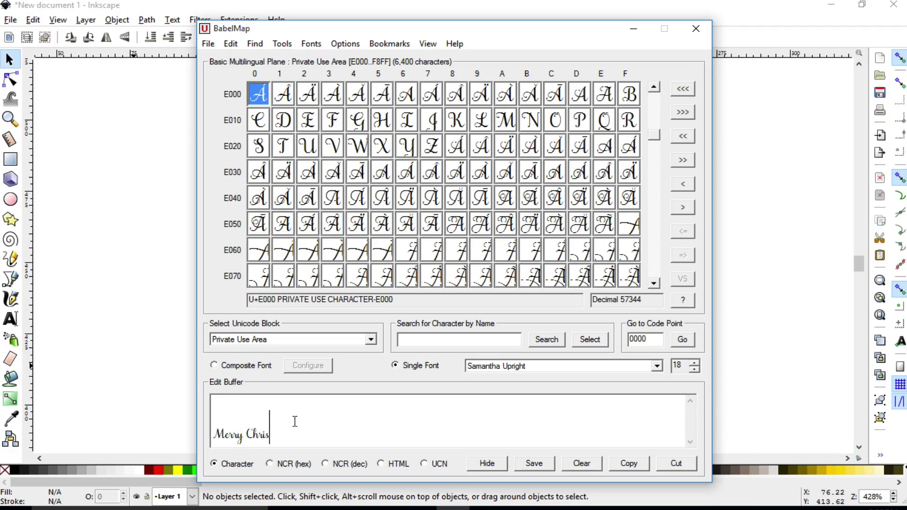
type("tmas")
left_click_drag(225, 434, 208, 431)
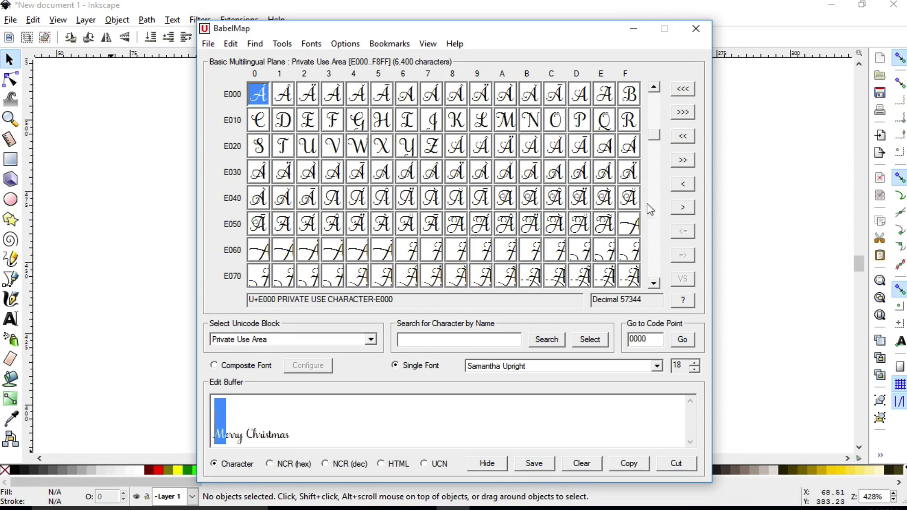
left_click(654, 283)
left_click_drag(654, 282, 654, 282)
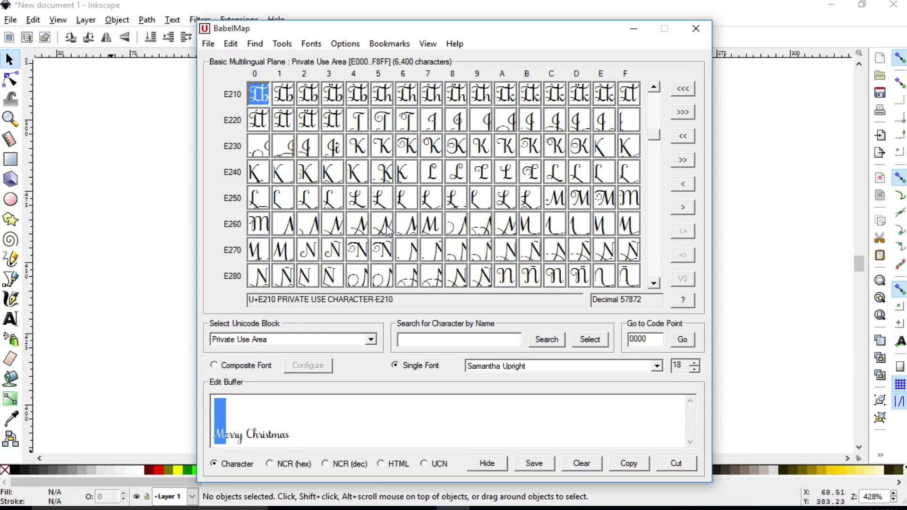
mouse_move(384, 230)
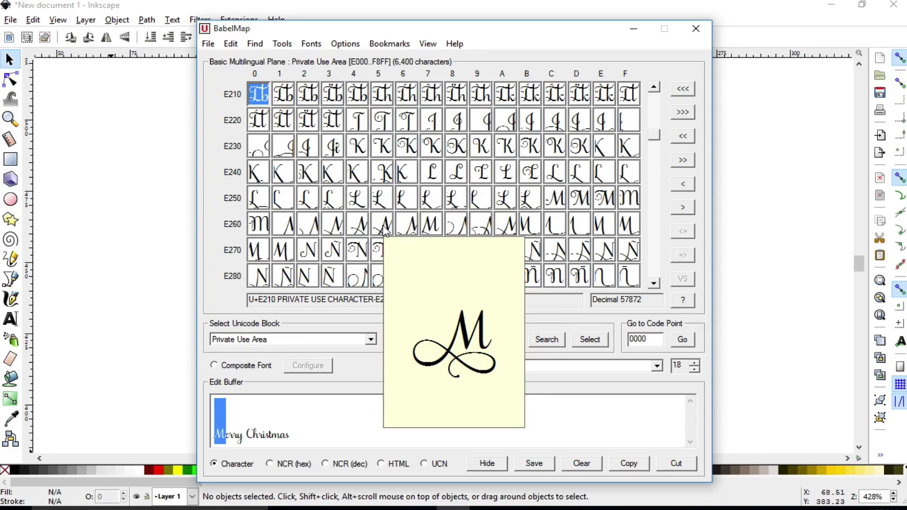
mouse_move(426, 234)
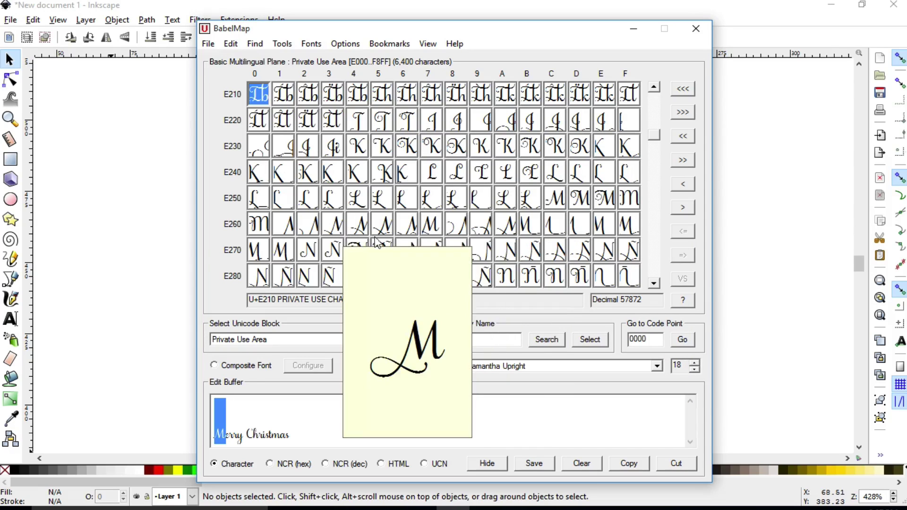
double_click(409, 227)
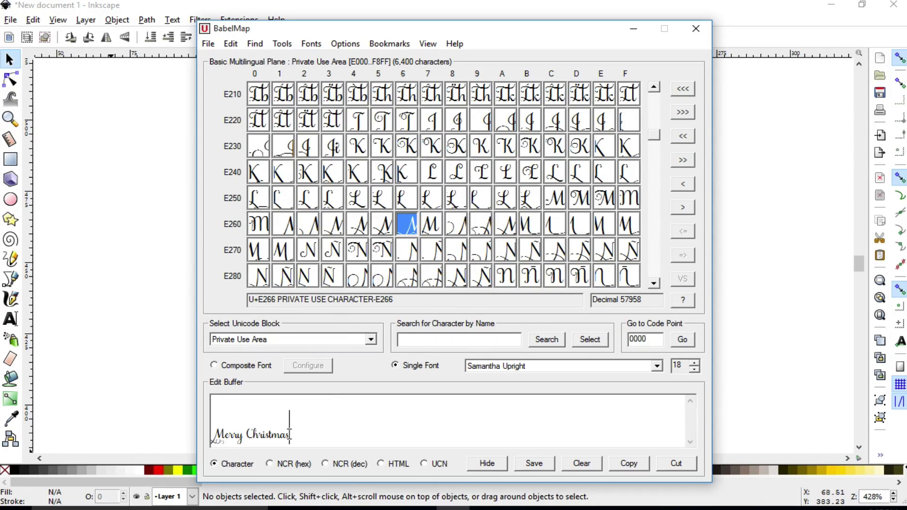
Swap the final s of Christmas for a swash alternate, then copy the whole lettering
left_click_drag(289, 434, 286, 434)
left_click_drag(653, 284, 653, 284)
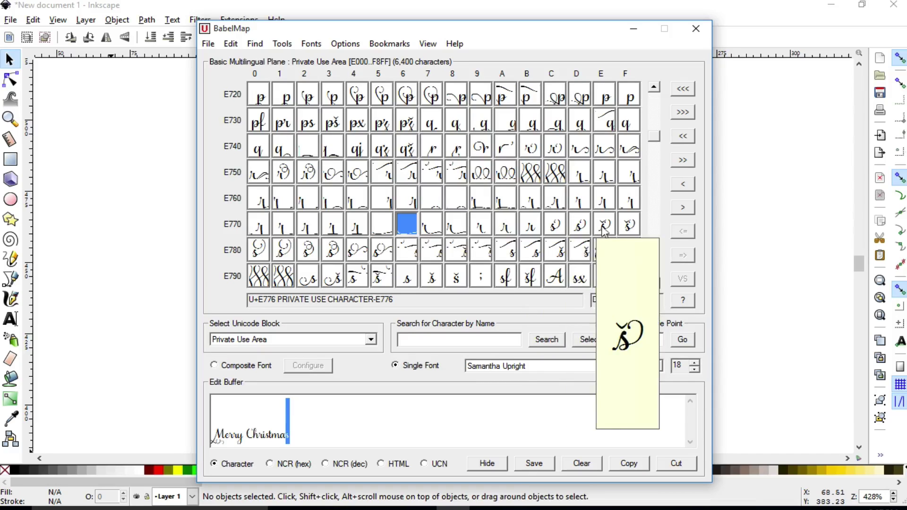
double_click(332, 250)
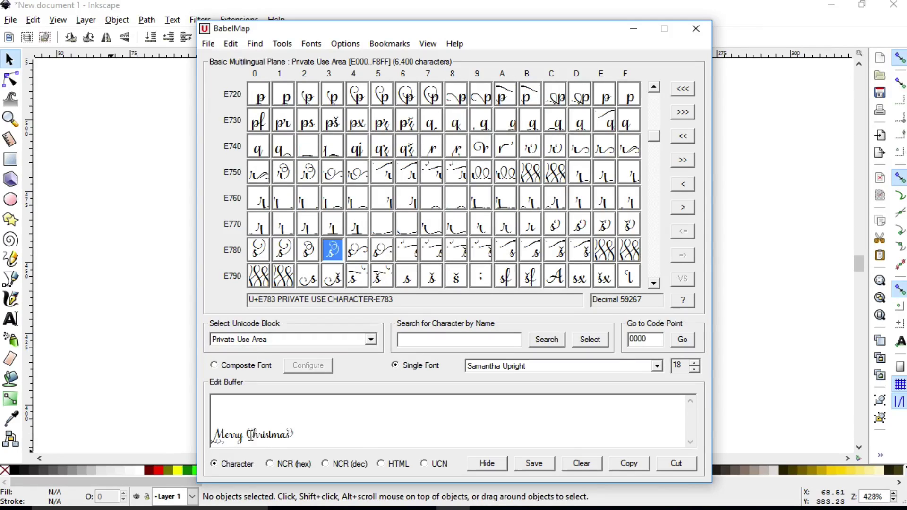
left_click_drag(315, 435, 204, 434)
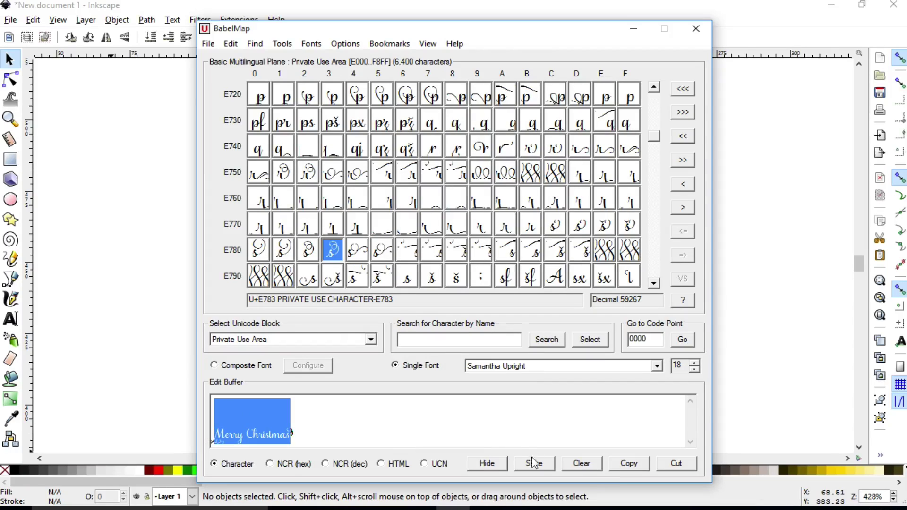
left_click(628, 467)
In Inkscape, paste the copied lettering as a new text object on empty canvas
left_click(144, 271)
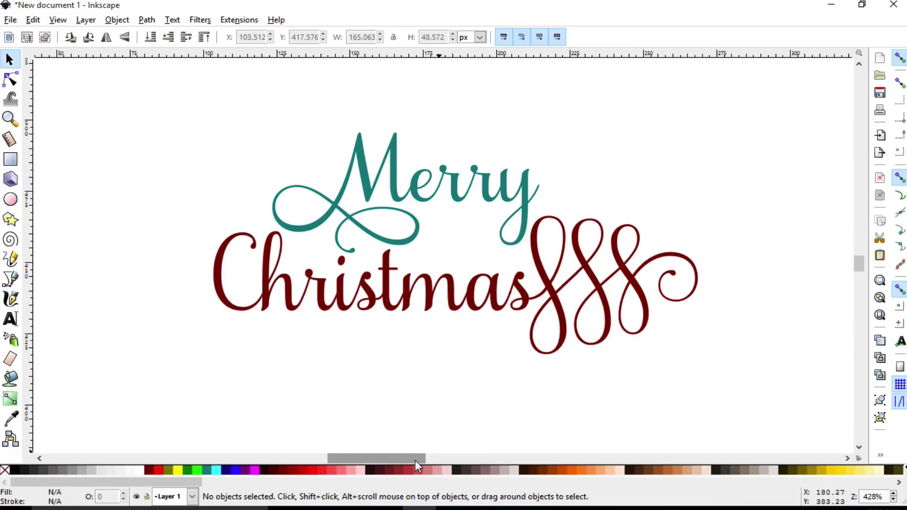
left_click_drag(415, 460, 497, 465)
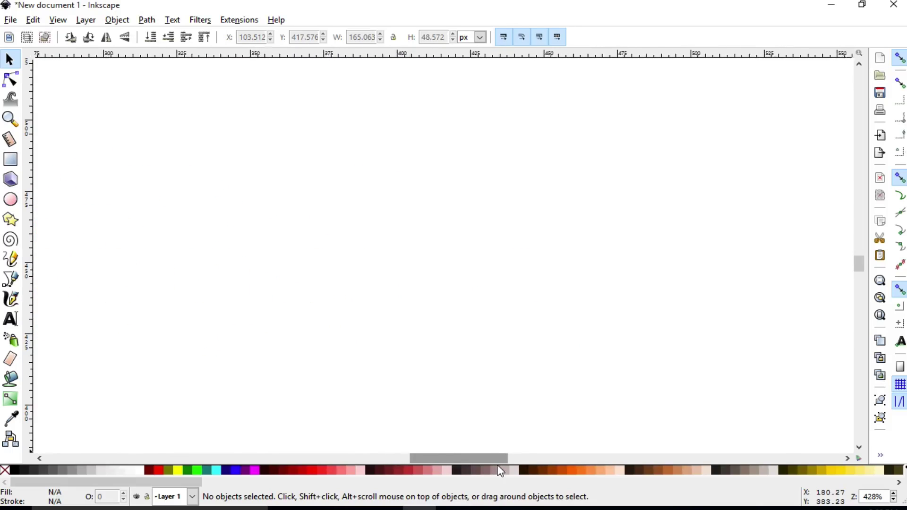
left_click(12, 321)
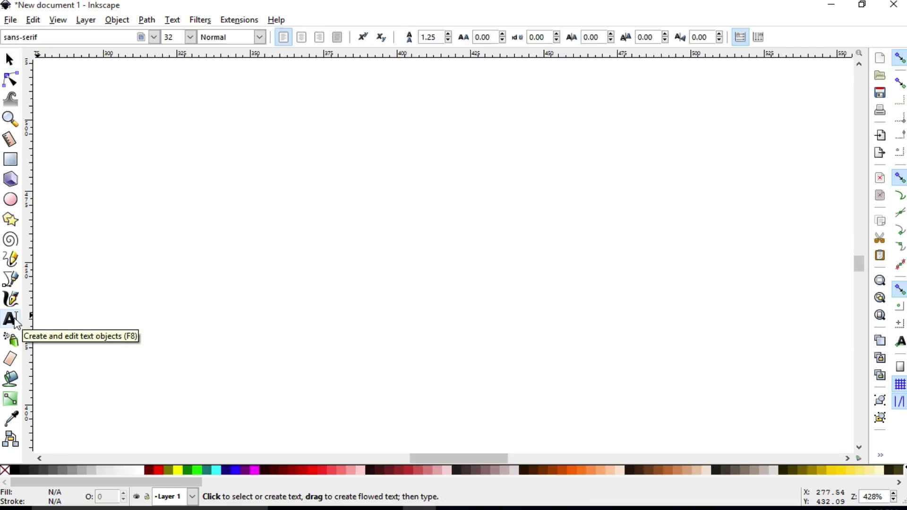
left_click(285, 240)
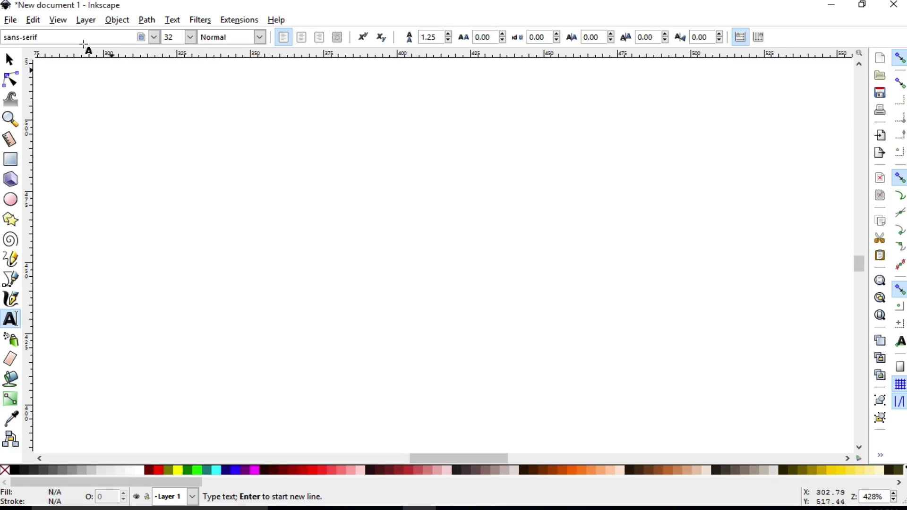
left_click(35, 20)
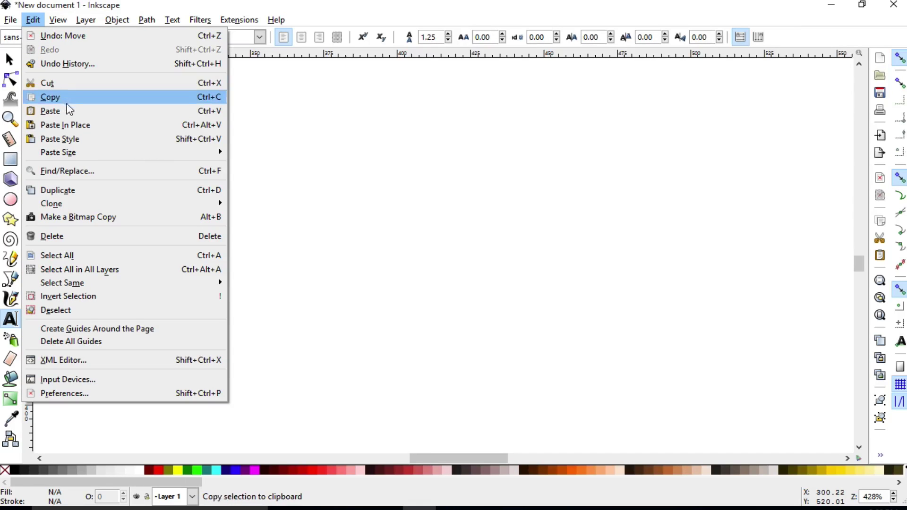
left_click(69, 111)
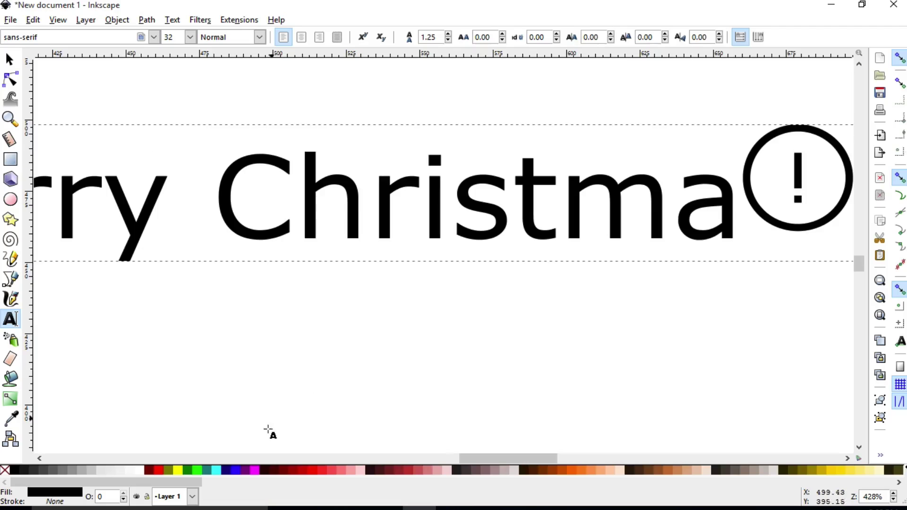
left_click_drag(494, 457, 469, 452)
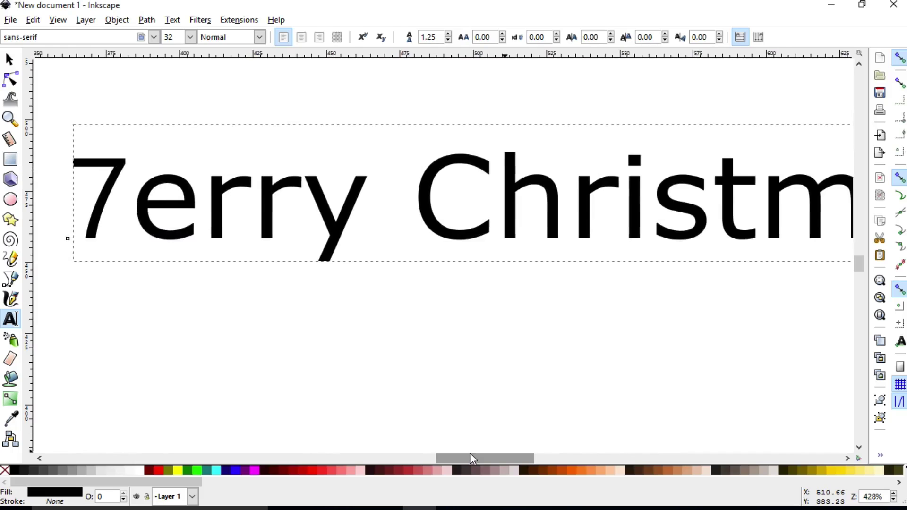
Select the whole pasted line and set its font to Samantha Upright
double_click(464, 189)
left_click(464, 189)
triple_click(464, 189)
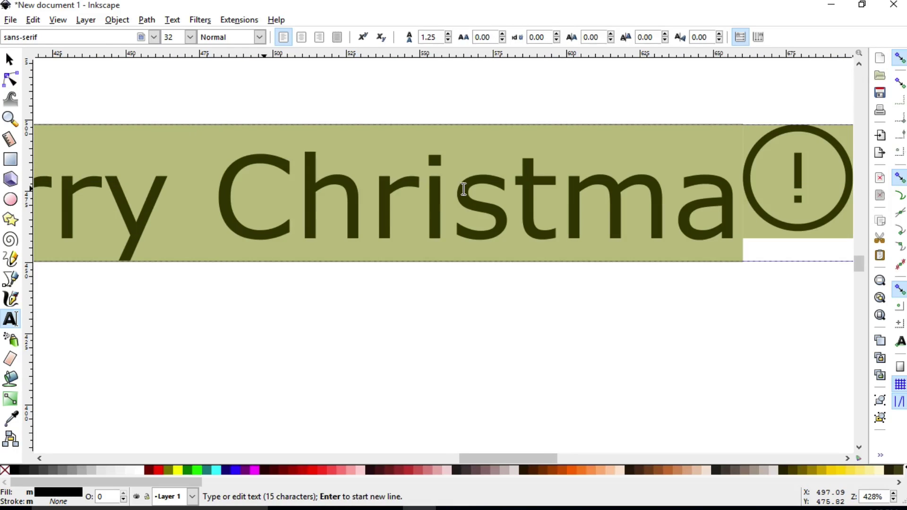
left_click(155, 37)
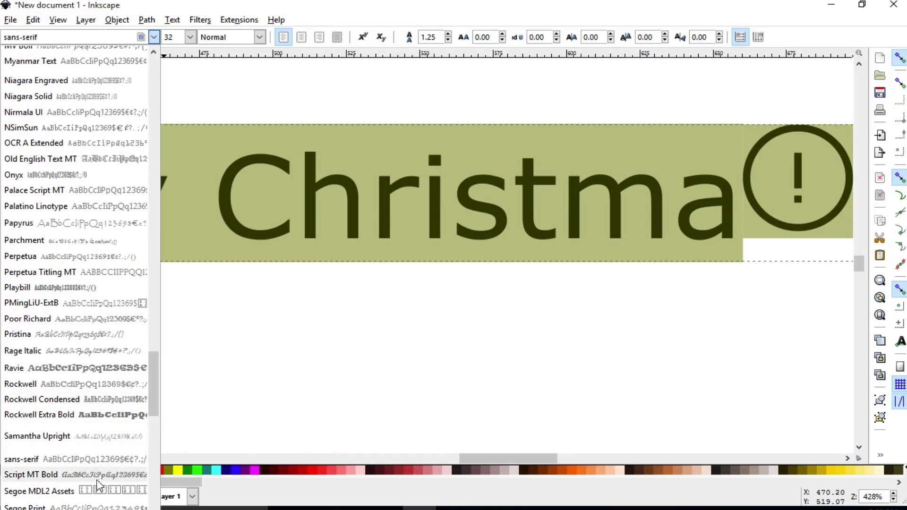
scroll(96, 470, "down", 4)
scroll(106, 435, "down", 2)
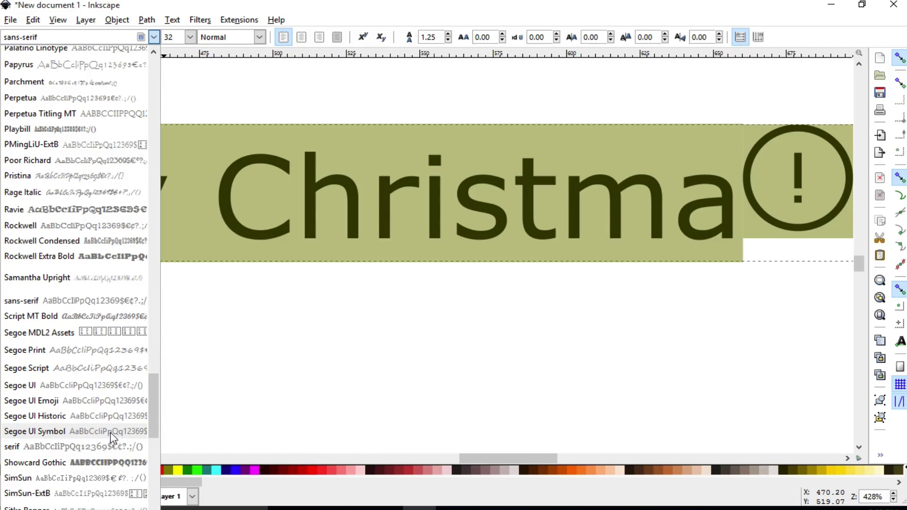
left_click(75, 279)
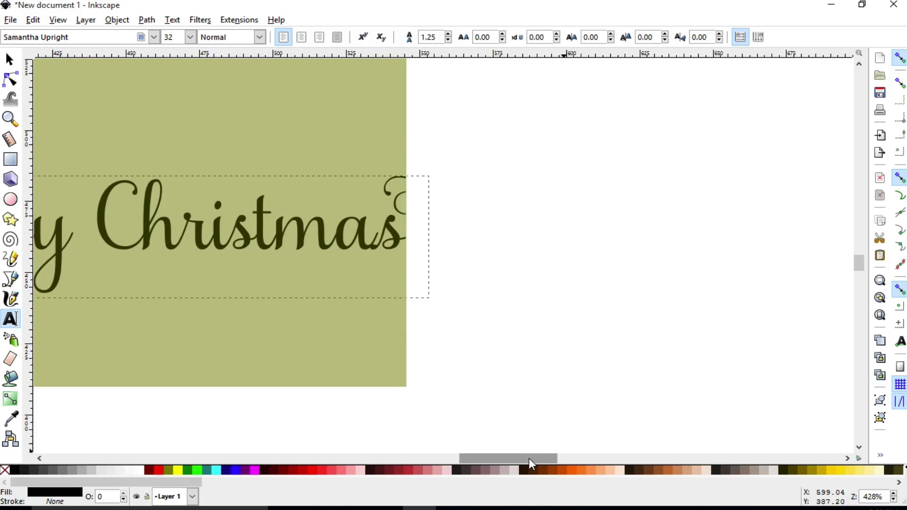
left_click_drag(529, 459, 487, 457)
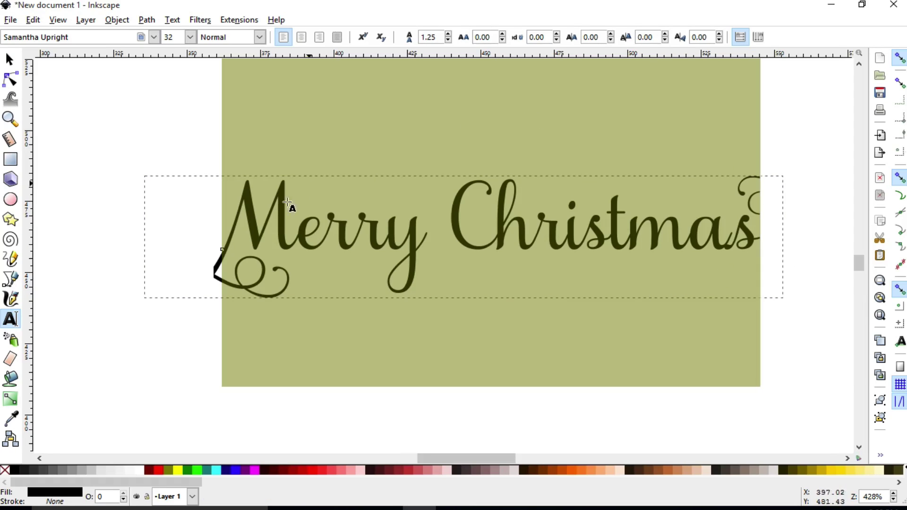
left_click(269, 233)
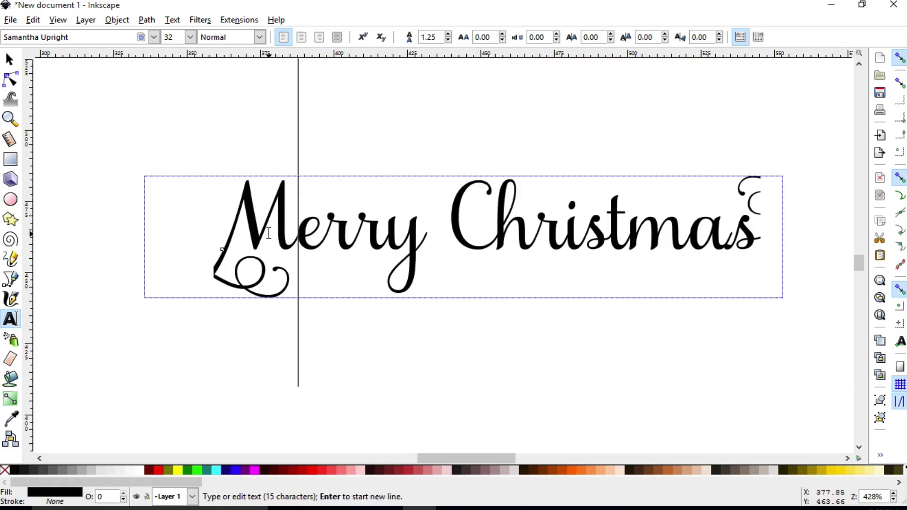
Convert the Merry Christmas text into a group of 14 paths with Object to Path
left_click(7, 58)
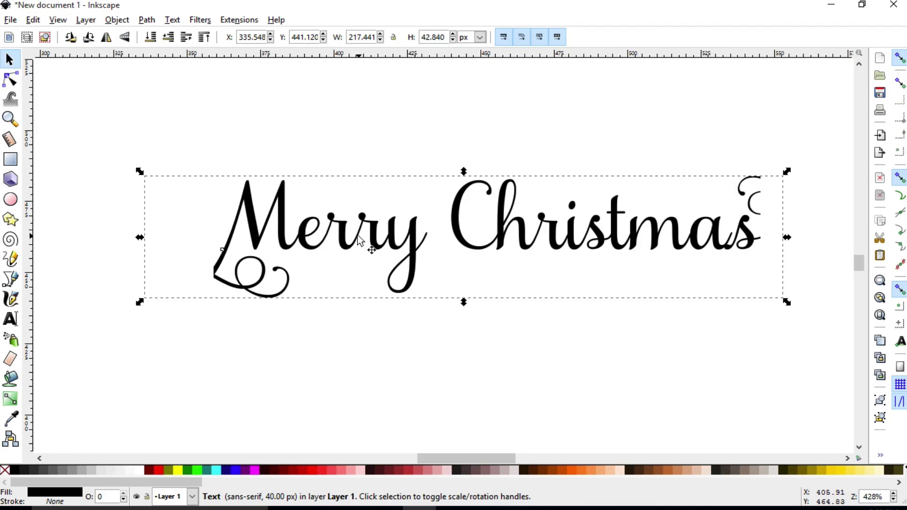
left_click(147, 21)
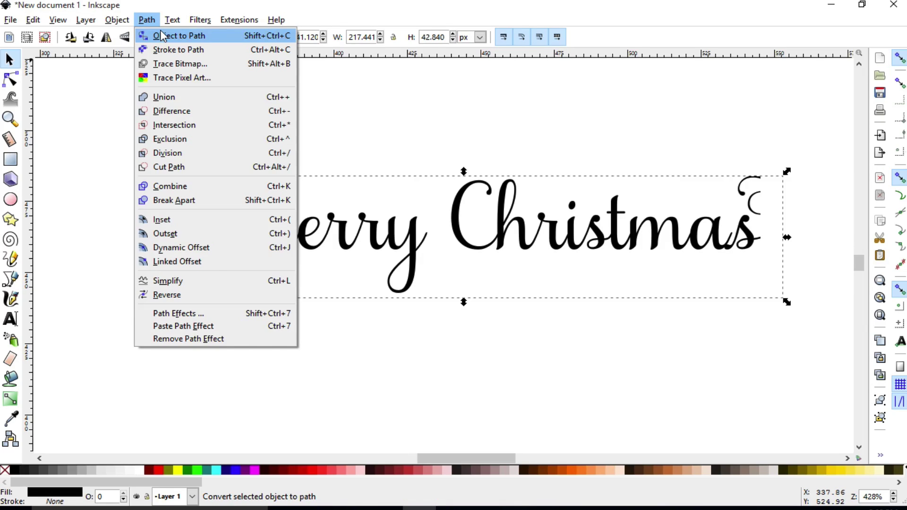
left_click(161, 31)
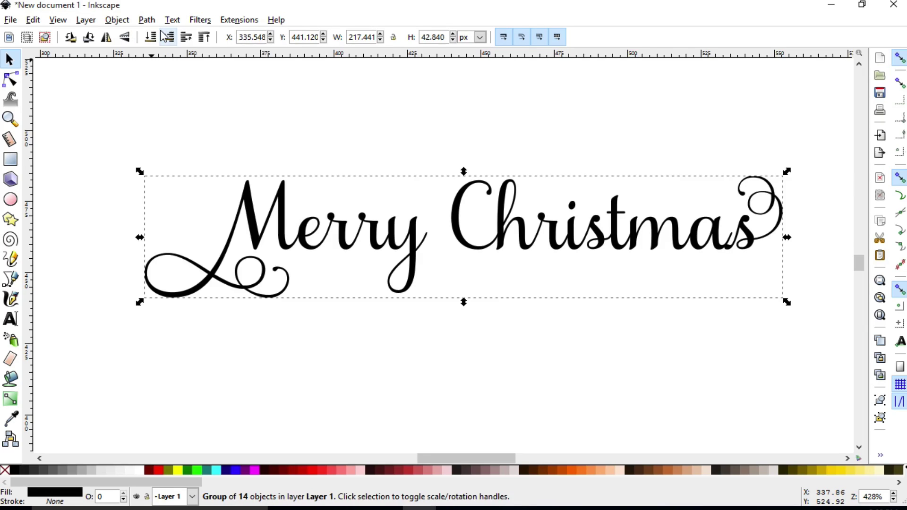
Switch to Outline display mode and zoom in on the Merry Christmas lettering
left_click(59, 21)
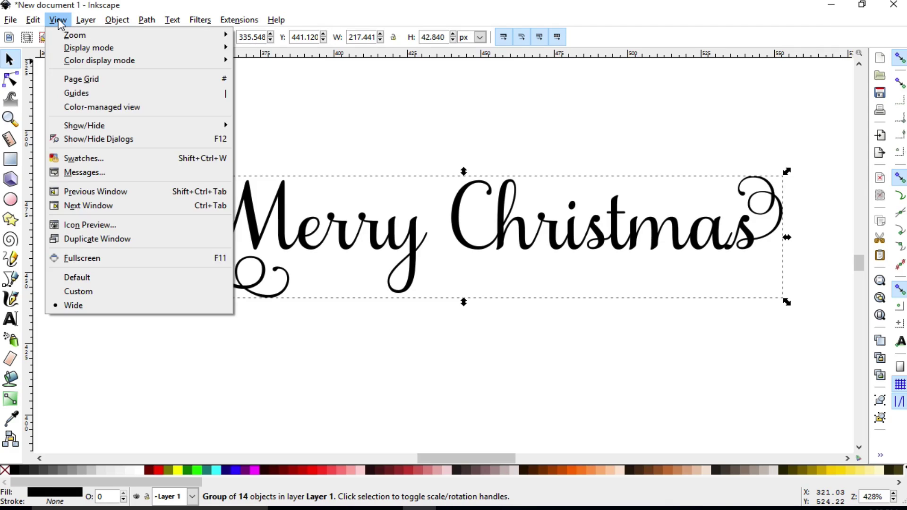
mouse_move(110, 50)
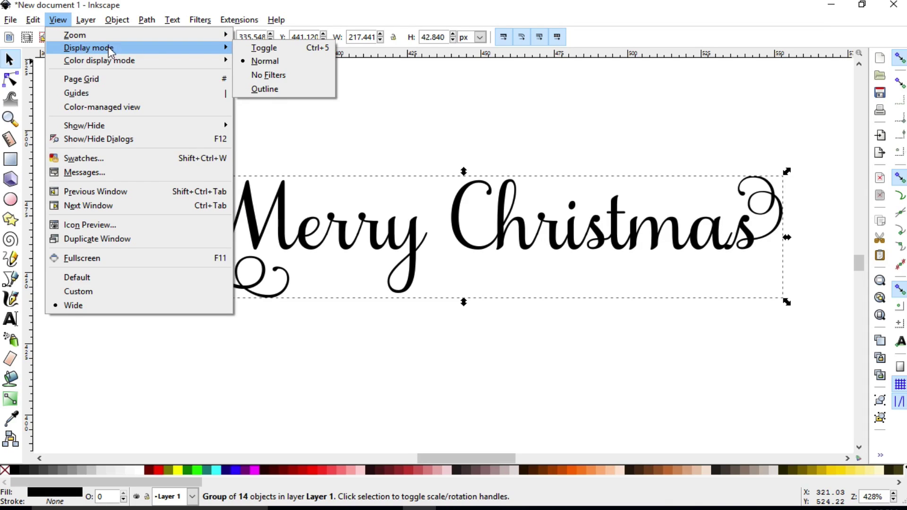
left_click(264, 88)
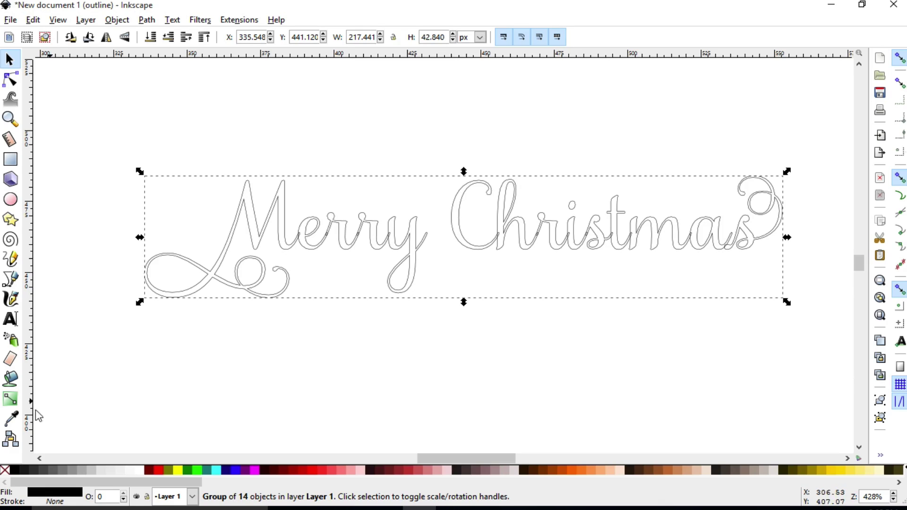
left_click(10, 119)
left_click_drag(331, 206, 451, 288)
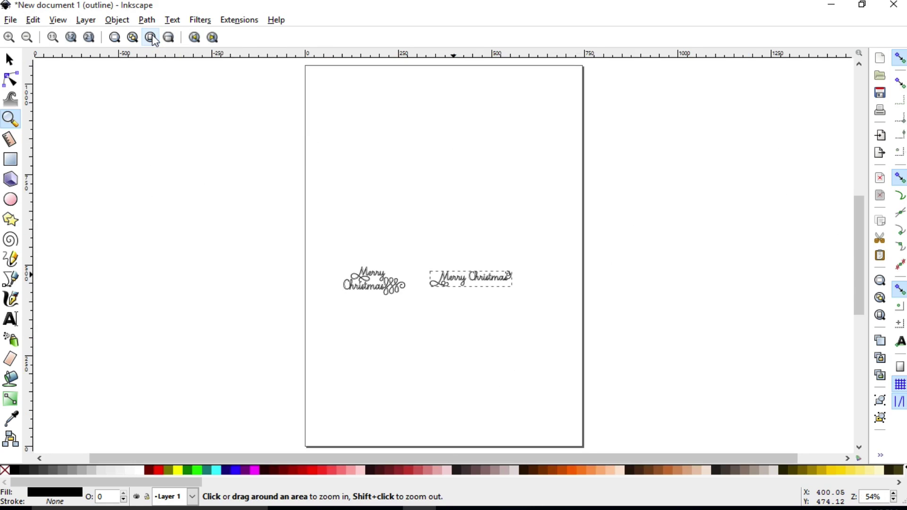
left_click(152, 37)
left_click_drag(424, 259, 563, 325)
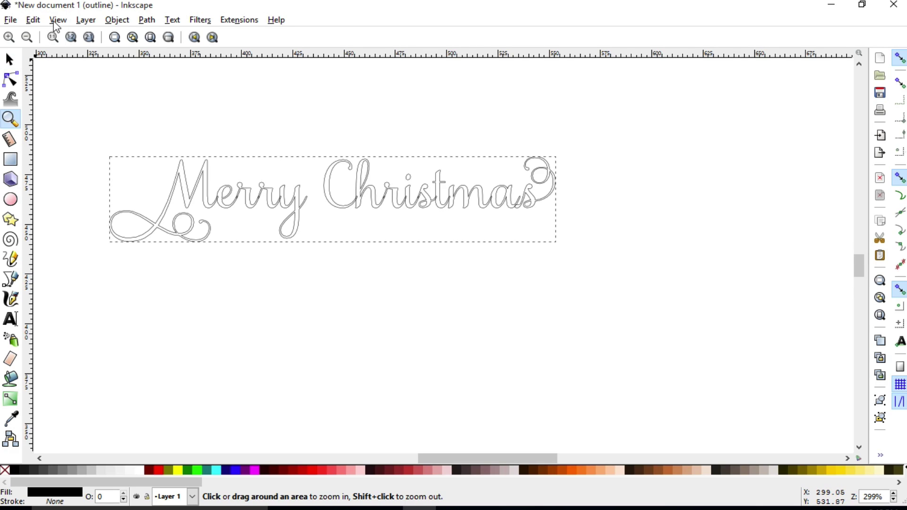
Ungroup the lettering into 14 separate letter paths and select the final swirled s
left_click(10, 59)
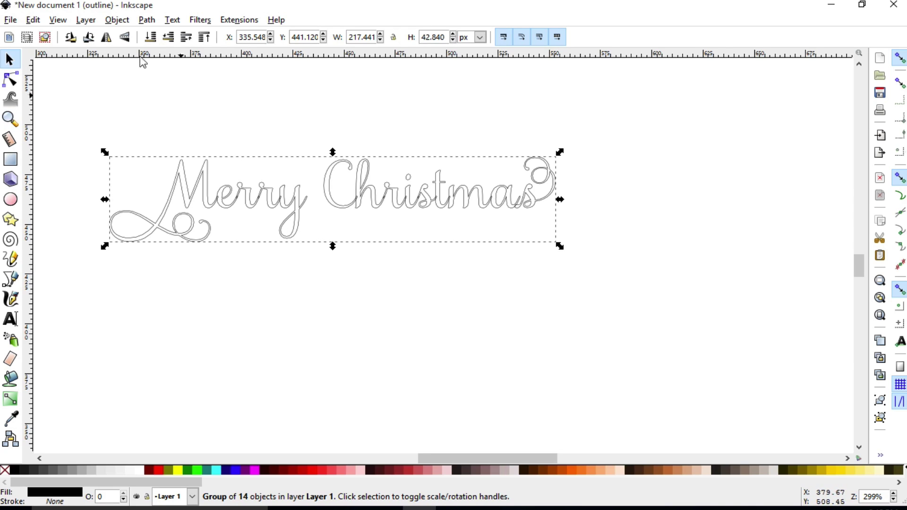
left_click(119, 23)
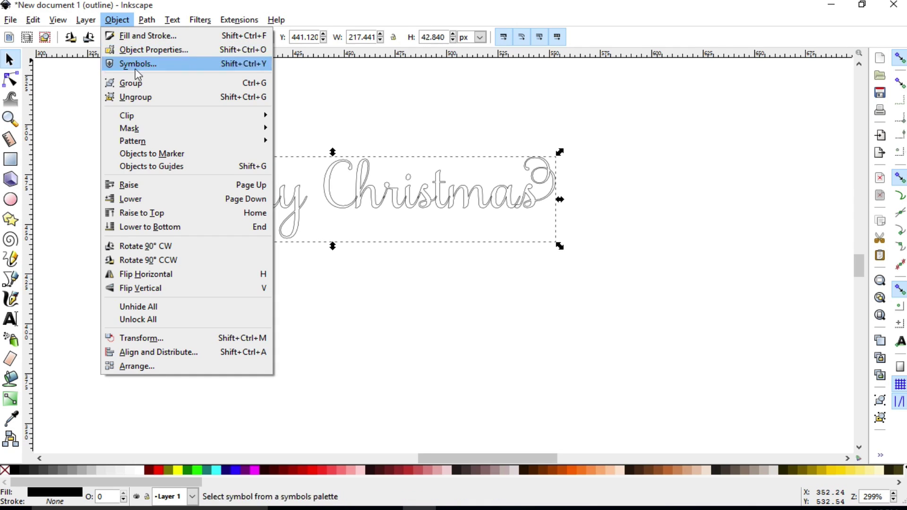
left_click(152, 98)
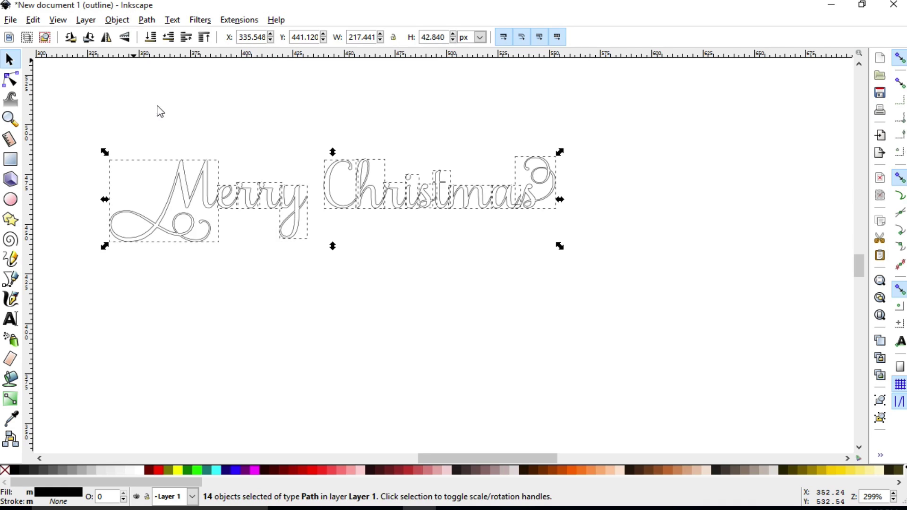
left_click(645, 360)
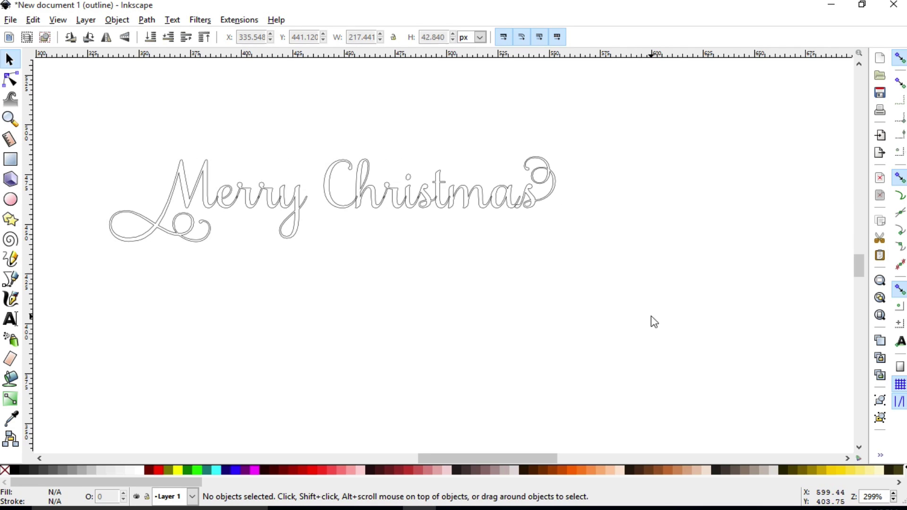
left_click(341, 169)
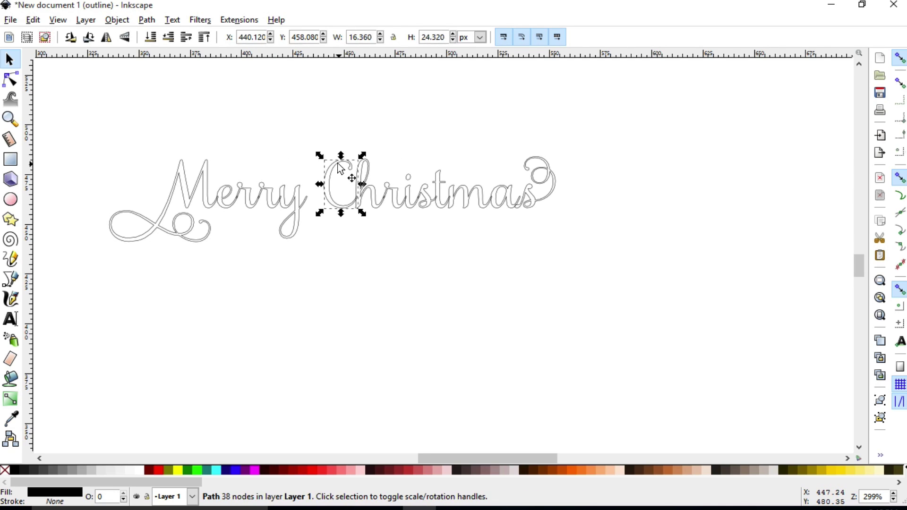
left_click(536, 204)
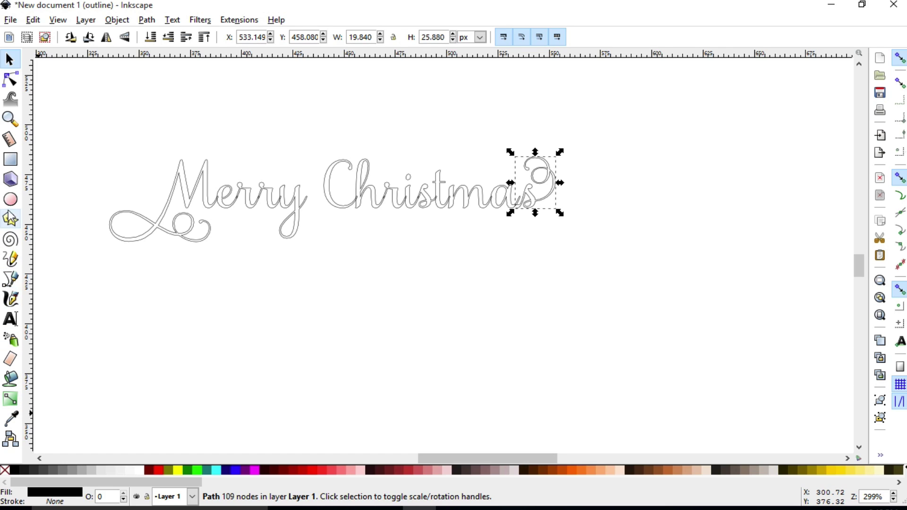
Zoom in on the final s and nudge it about 2 px left against the a
left_click(10, 118)
left_click_drag(485, 160, 566, 245)
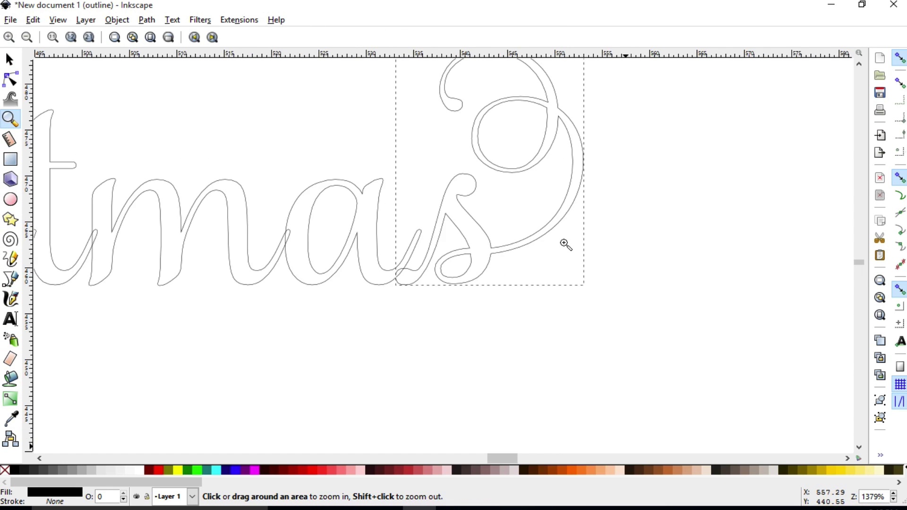
left_click(545, 307)
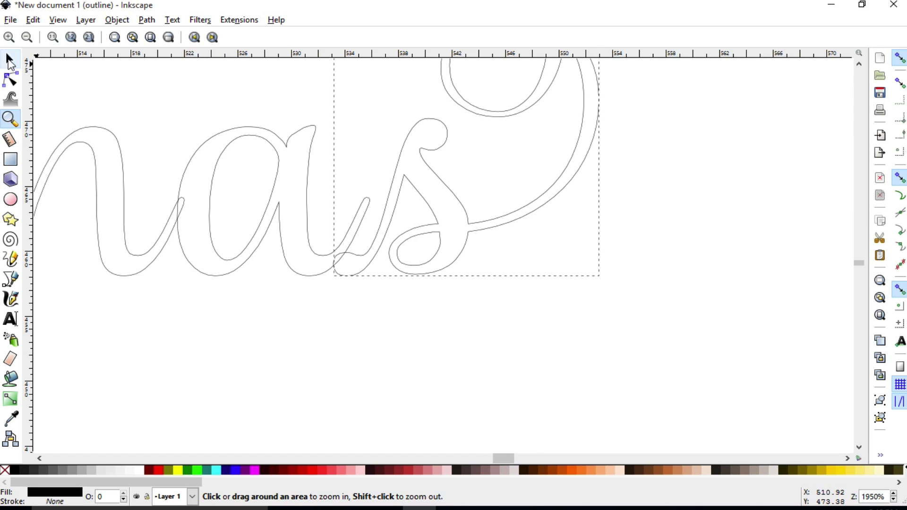
left_click(9, 59)
left_click(548, 344)
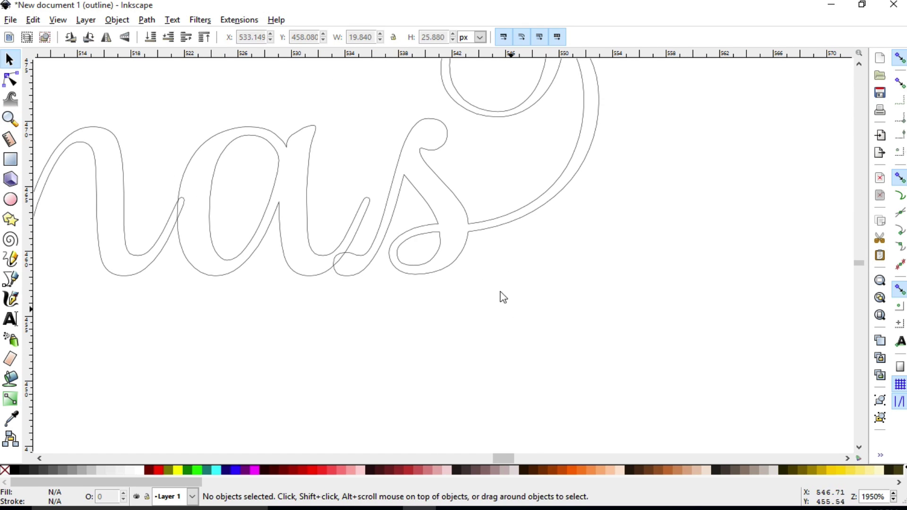
left_click(451, 238)
left_click(446, 242)
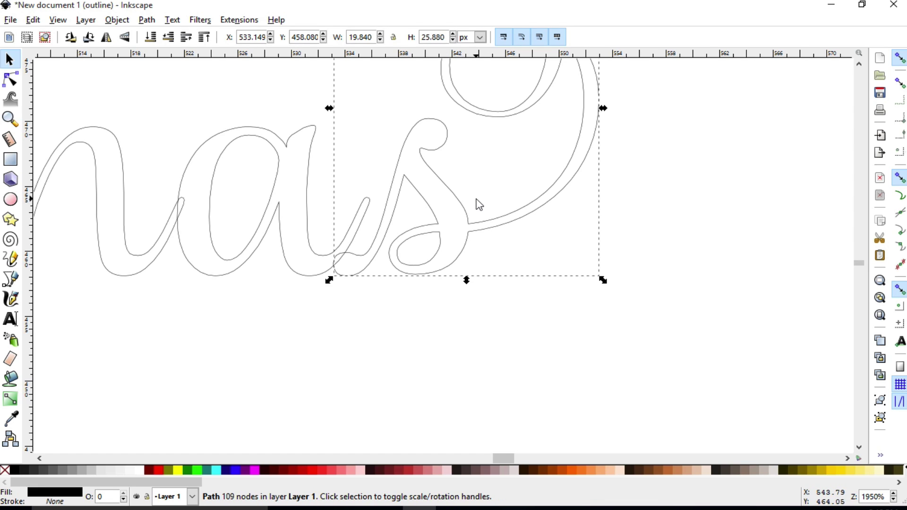
key("Left")
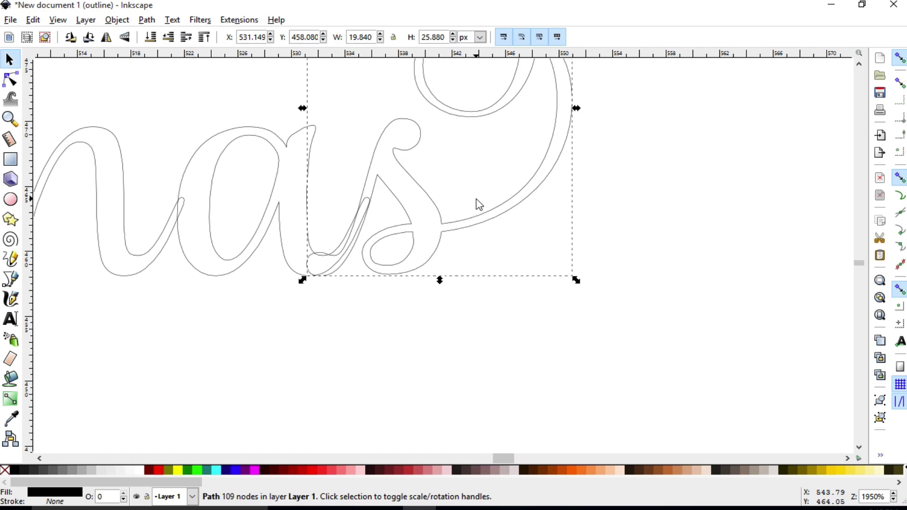
key("Left")
key("Right")
left_click_drag(461, 199, 474, 211)
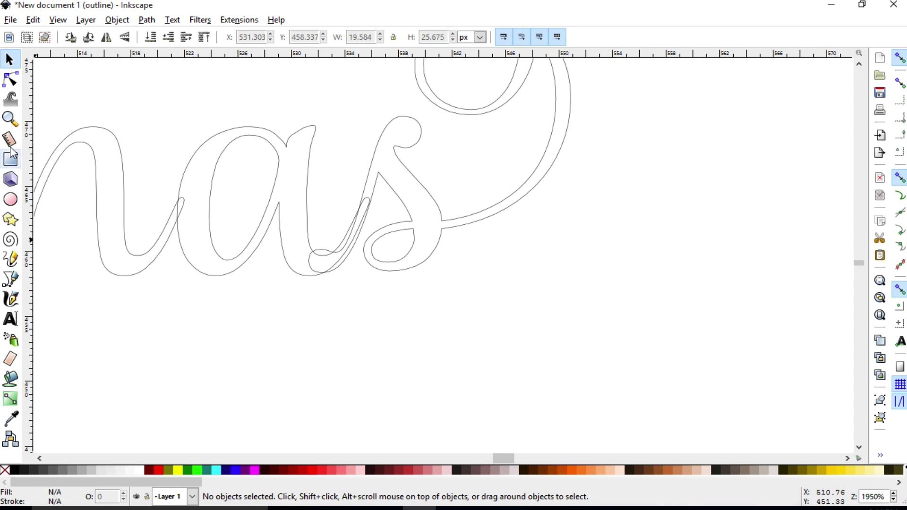
Select the nine Christmas letter paths and union them into one 499-node path
left_click(8, 120)
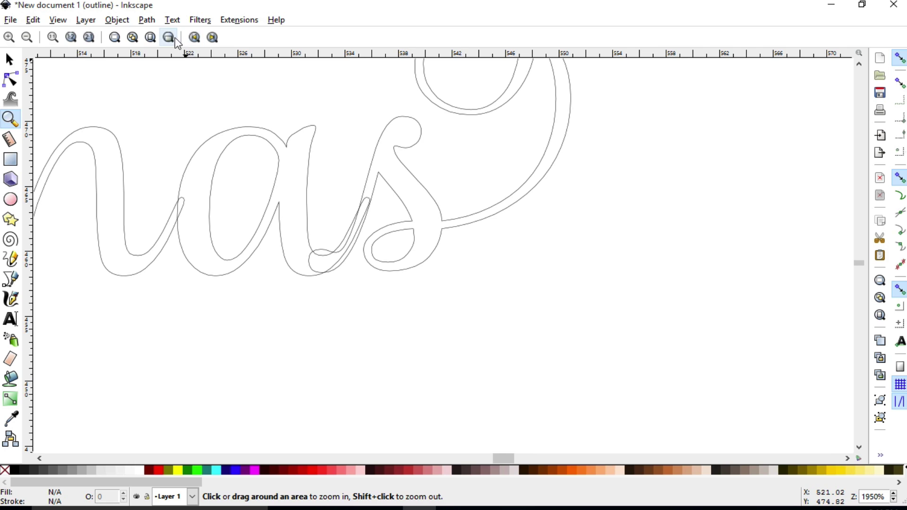
left_click(151, 38)
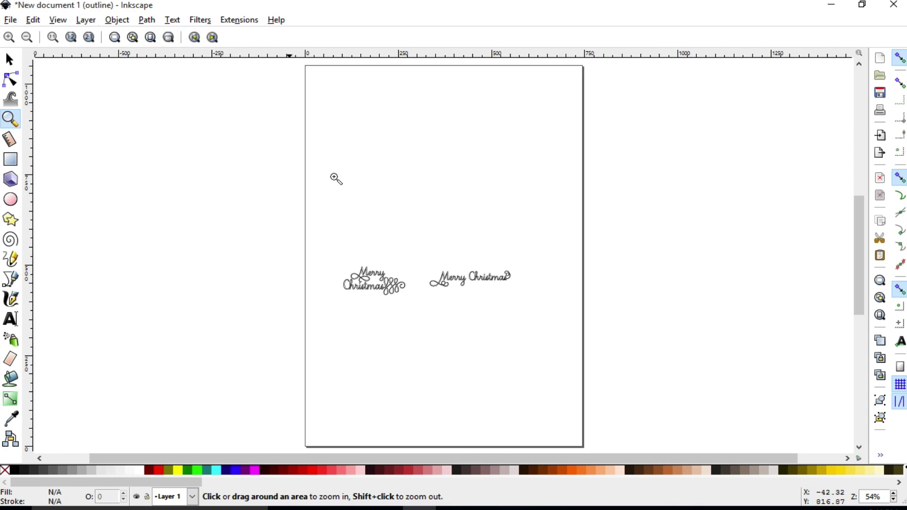
left_click_drag(411, 241, 594, 326)
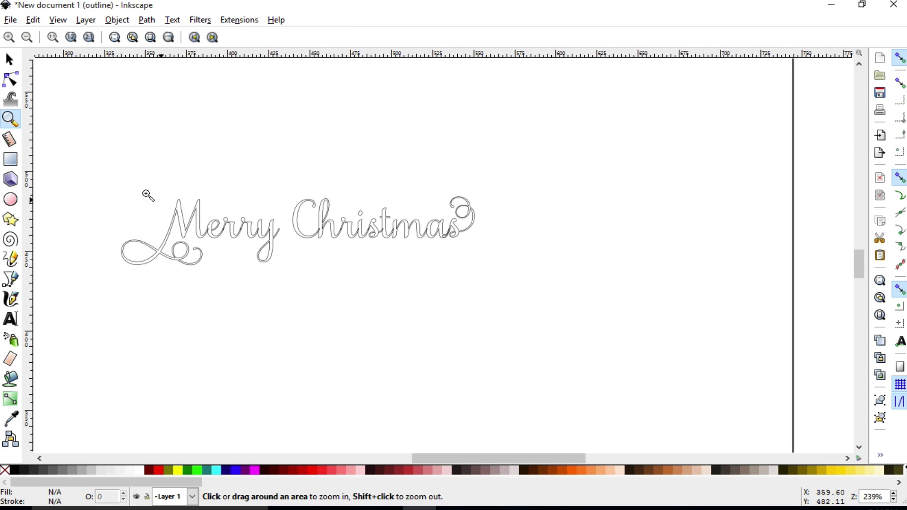
left_click_drag(95, 160, 529, 313)
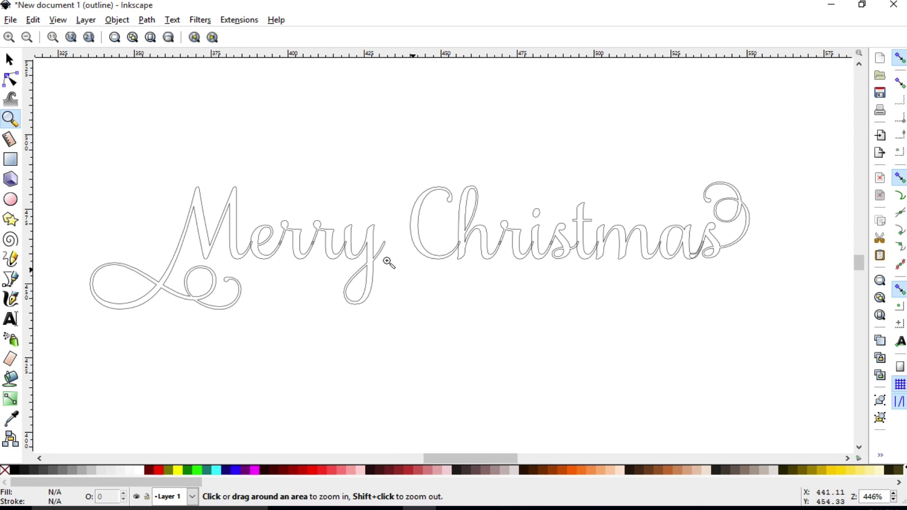
left_click(9, 60)
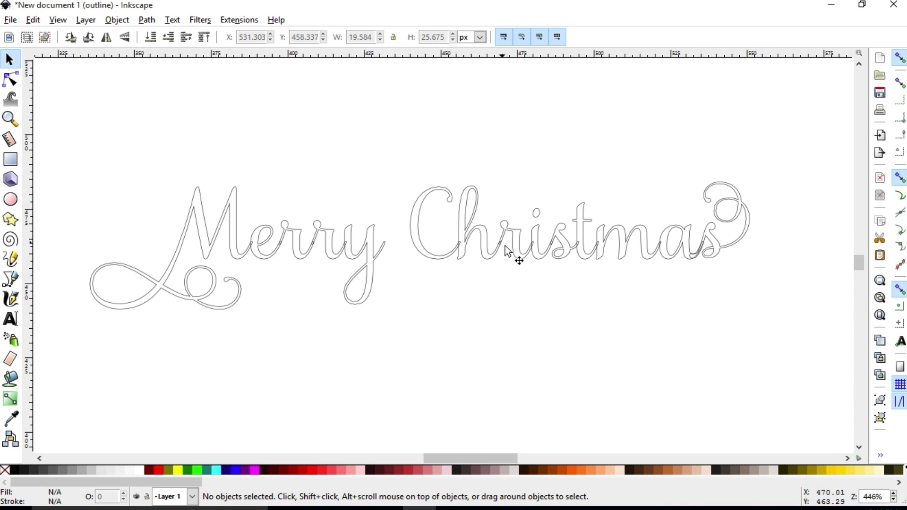
left_click_drag(394, 131, 801, 307)
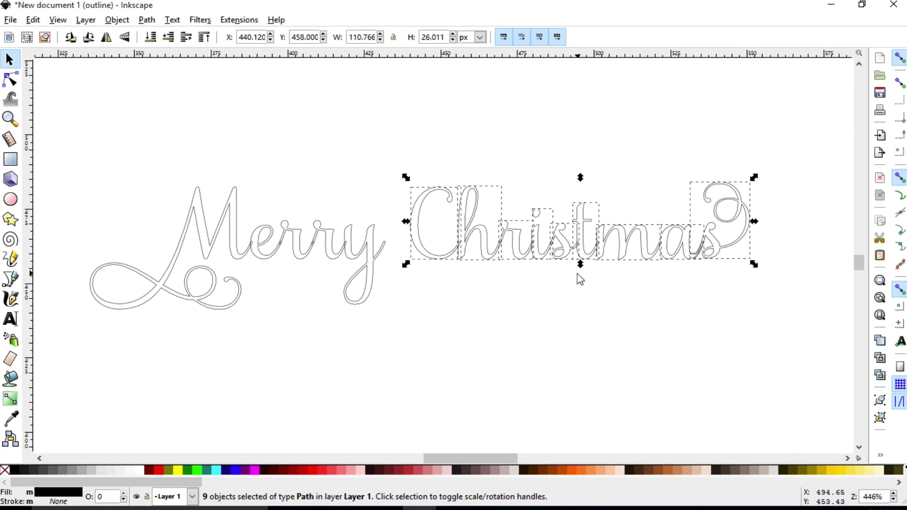
left_click(147, 20)
left_click(164, 96)
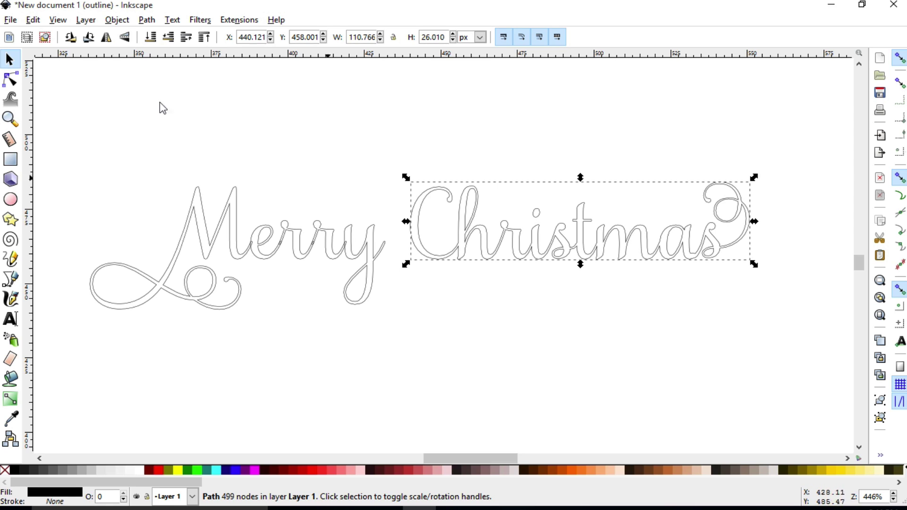
Return the display mode from Outline to Normal
left_click(58, 20)
mouse_move(93, 50)
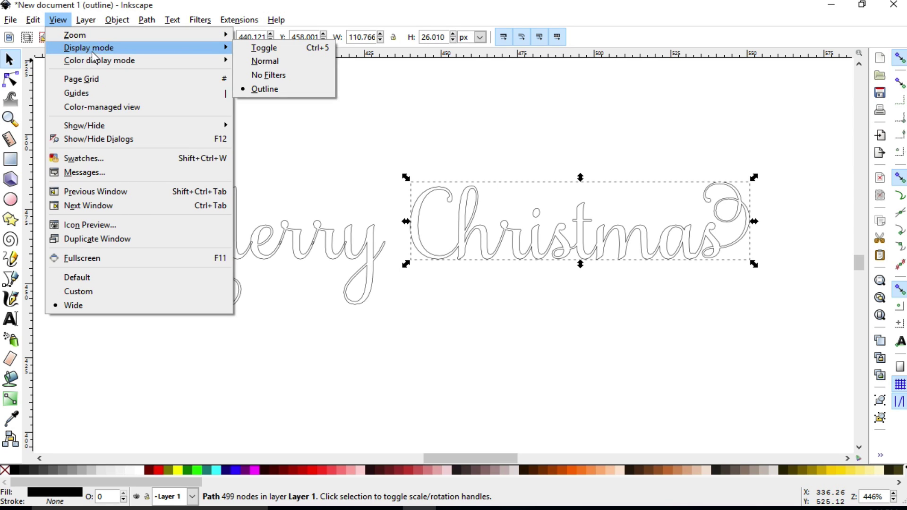
left_click(286, 66)
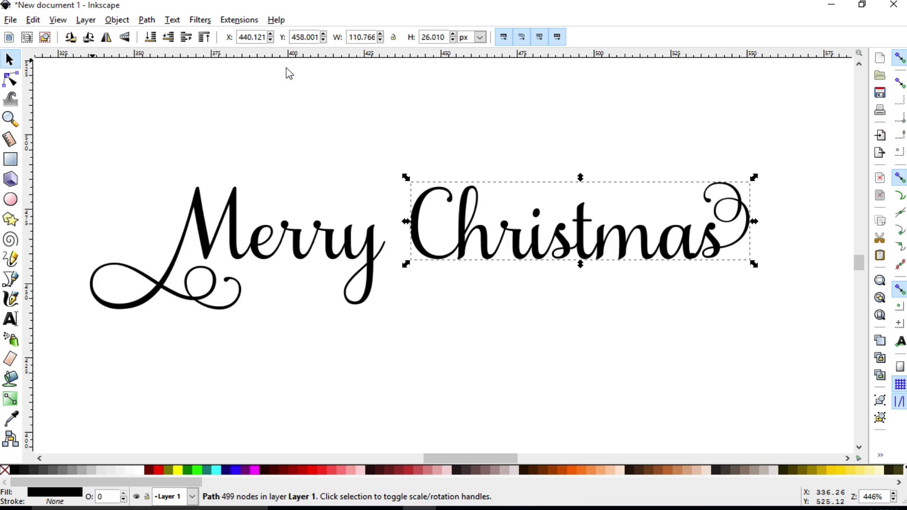
Fill Christmas red, move it down below Merry, and select the Merry letters
left_click(317, 471)
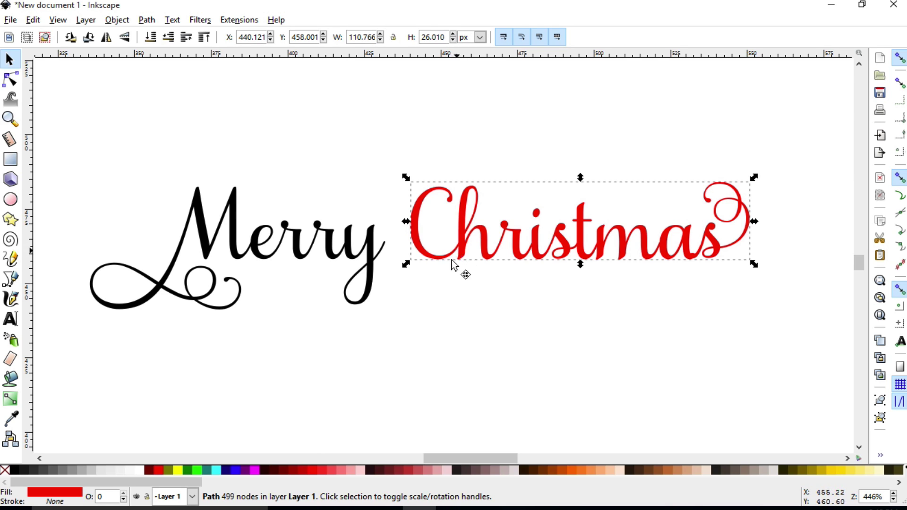
left_click_drag(453, 262, 316, 378)
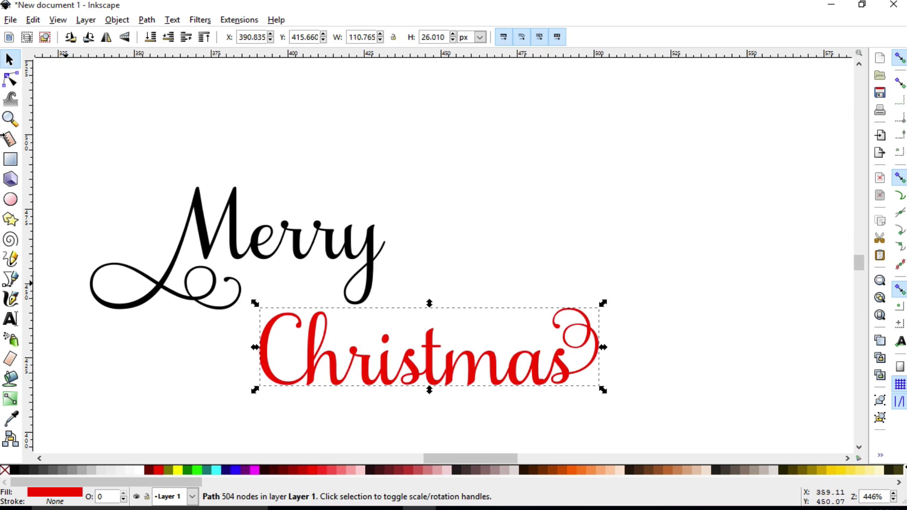
left_click_drag(103, 201, 422, 326)
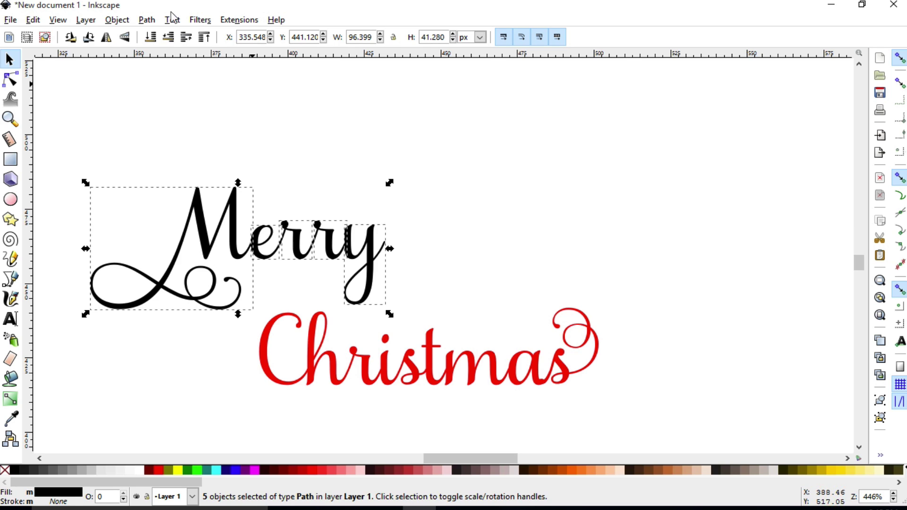
Union the five Merry letters into one 324-node black path, then deselect it
left_click(147, 19)
left_click(176, 99)
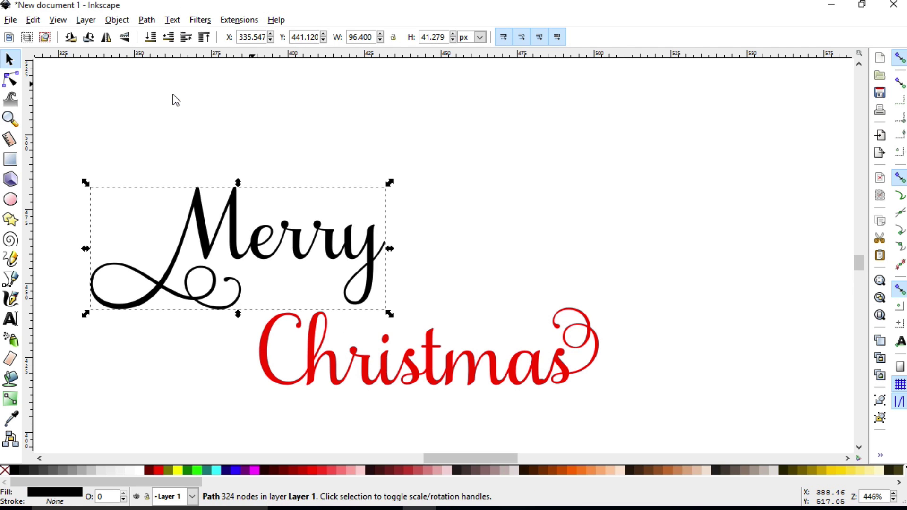
left_click(594, 283)
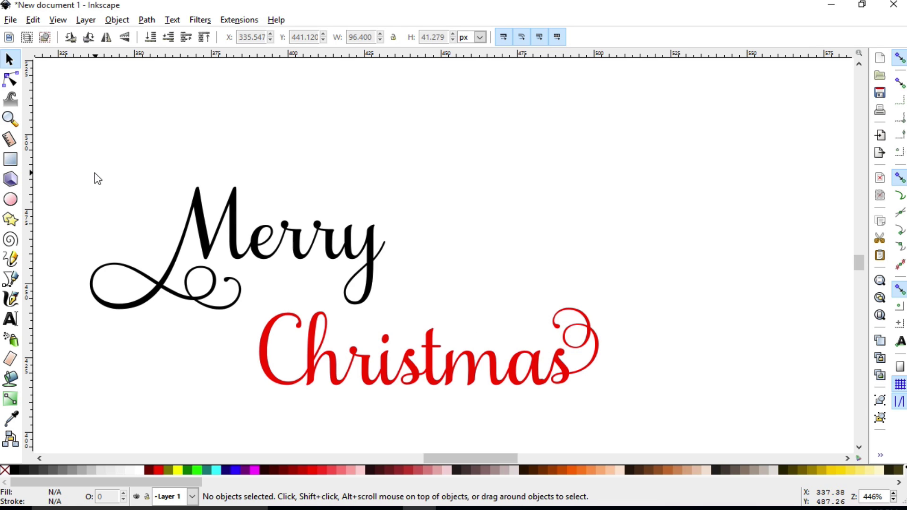
left_click(11, 19)
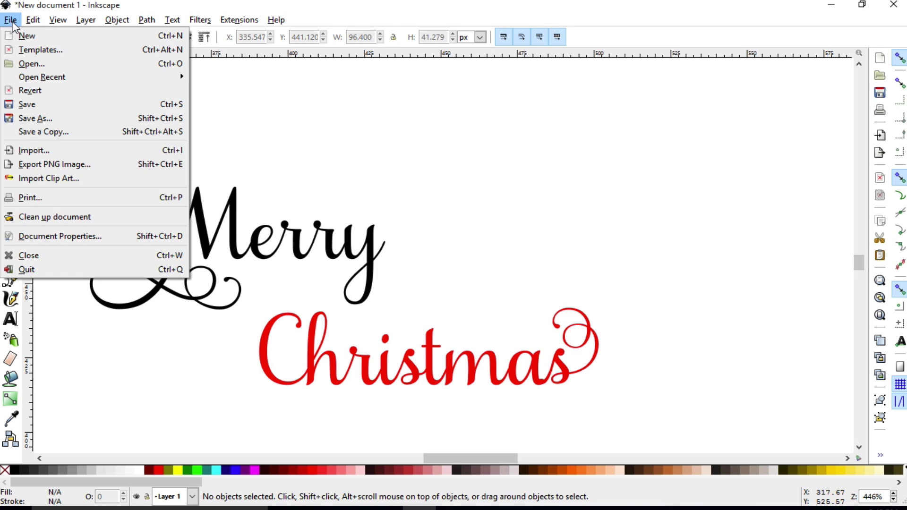